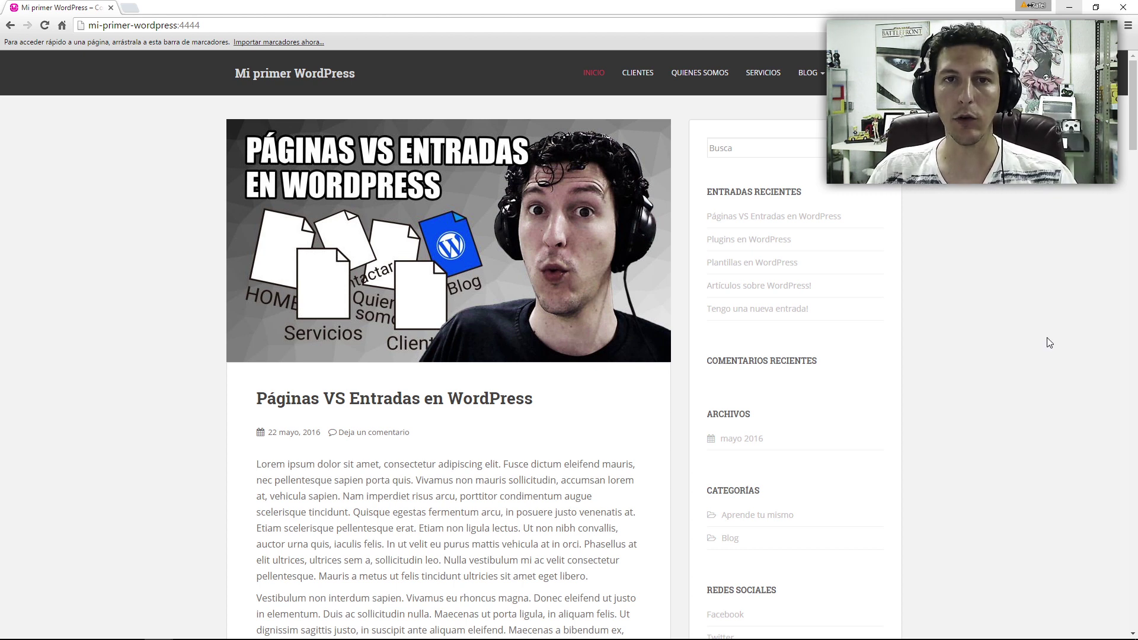
- Open File Explorer on the C: drive
key(super+e)
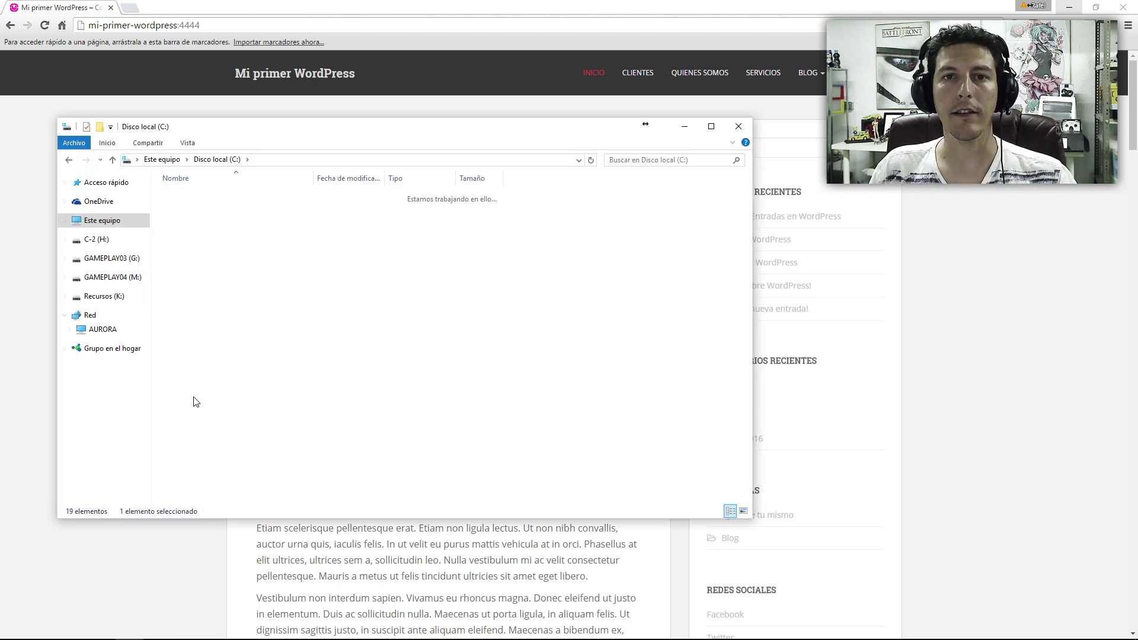
- In C:\wamp64\www\mi-primer-wordpress, select all files except .htaccess and wp-config.php
double_click(196, 401)
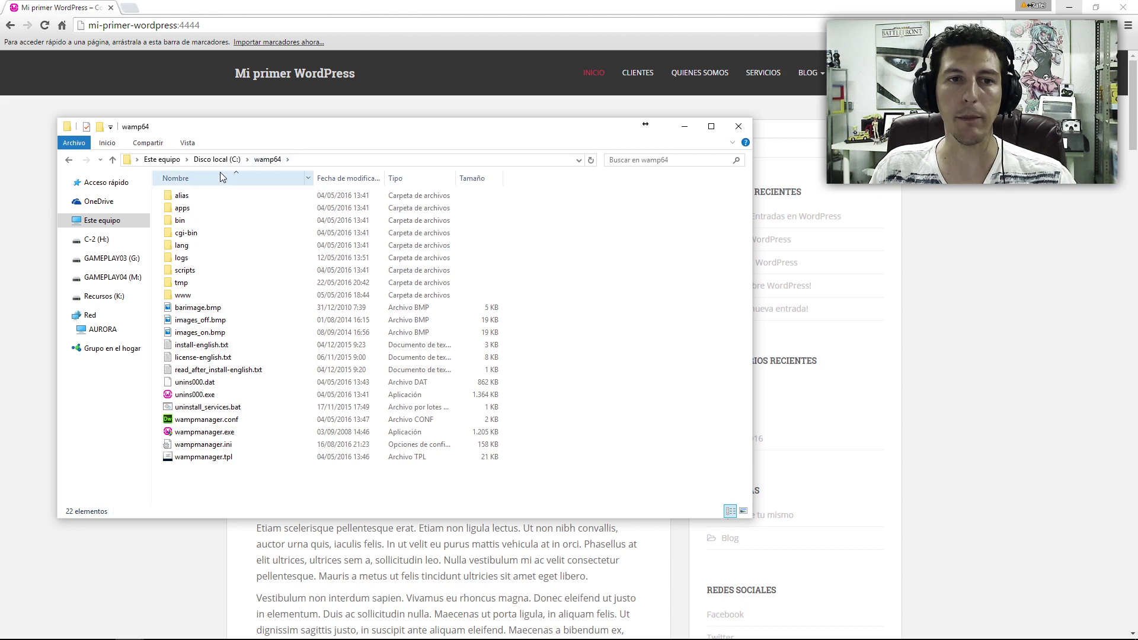
double_click(194, 299)
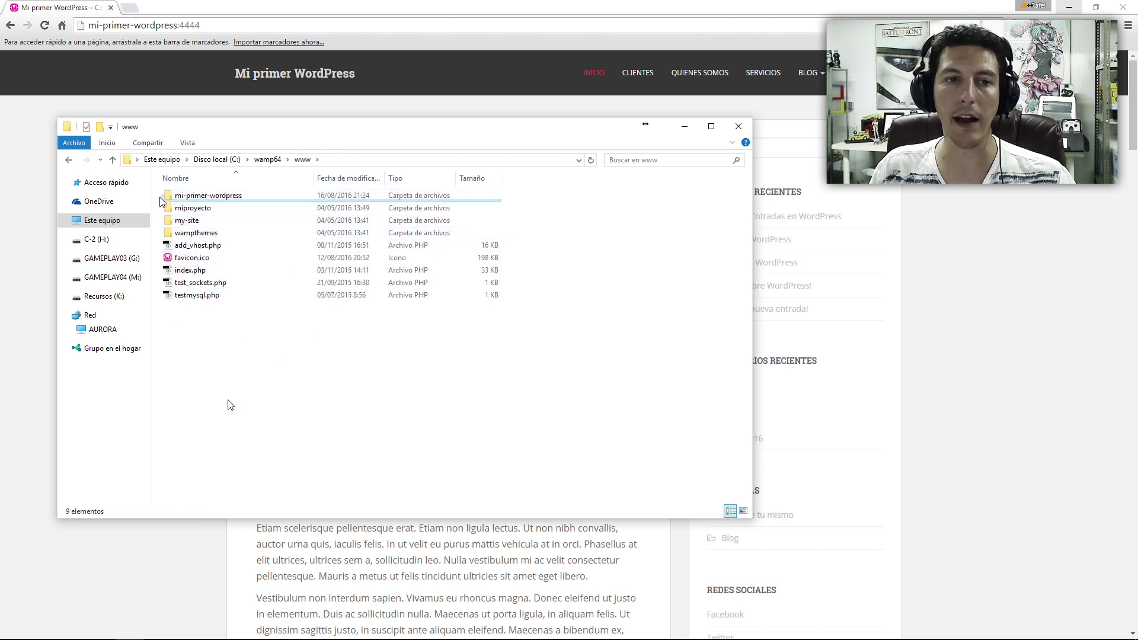
click(232, 202)
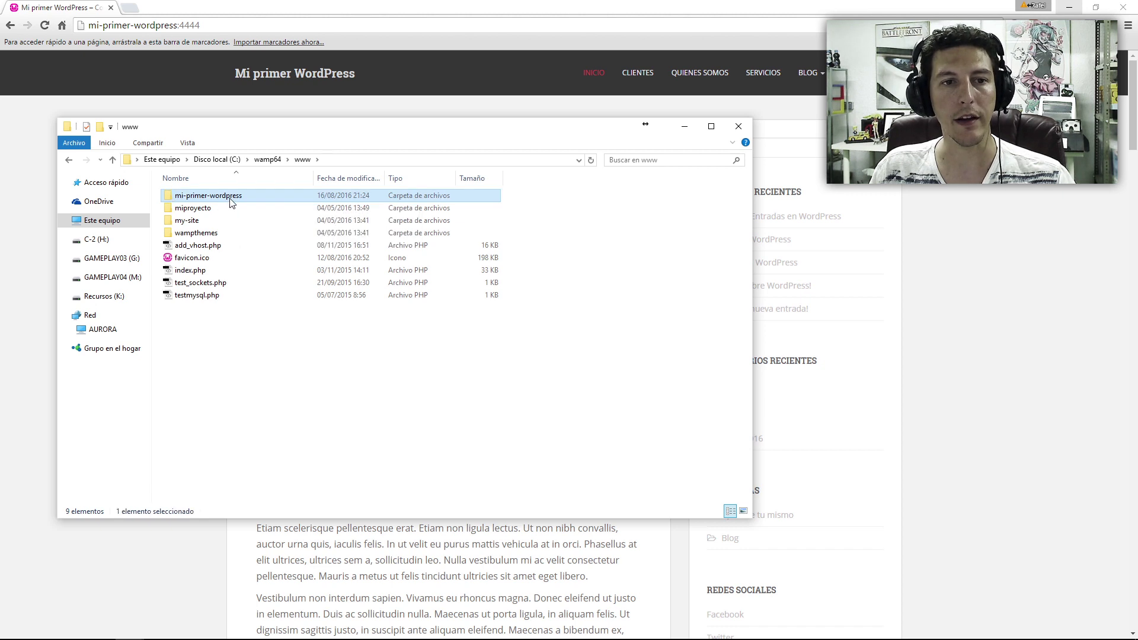
double_click(231, 202)
mouse_move(249, 490)
mouse_down()
mouse_move(157, 242)
mouse_move(158, 185)
mouse_move(237, 493)
mouse_up()
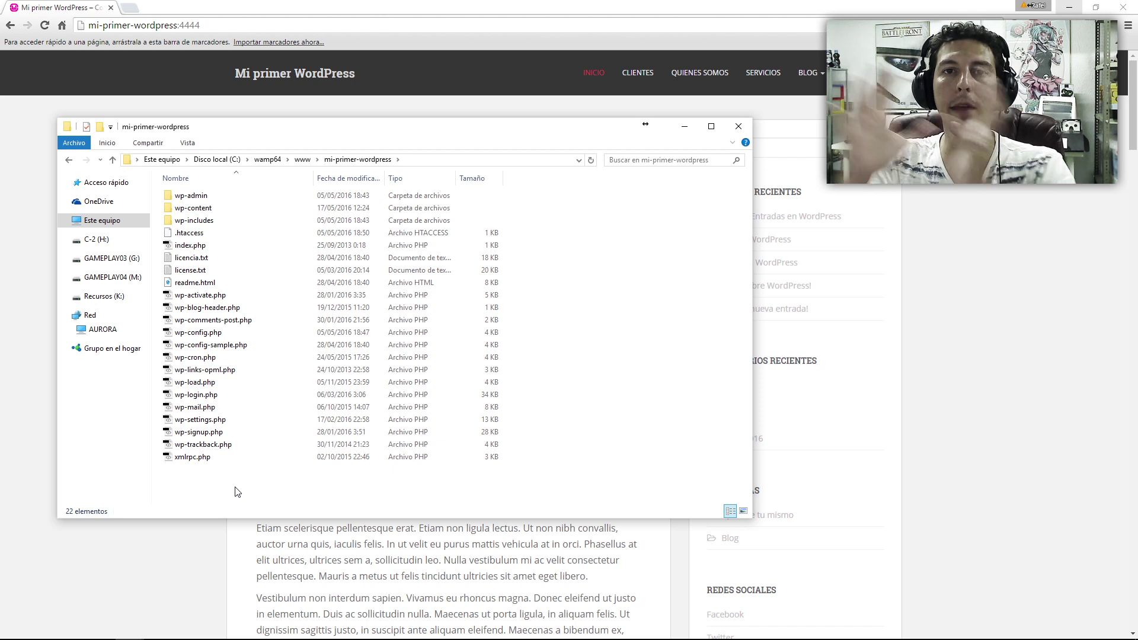
key(ctrl+a)
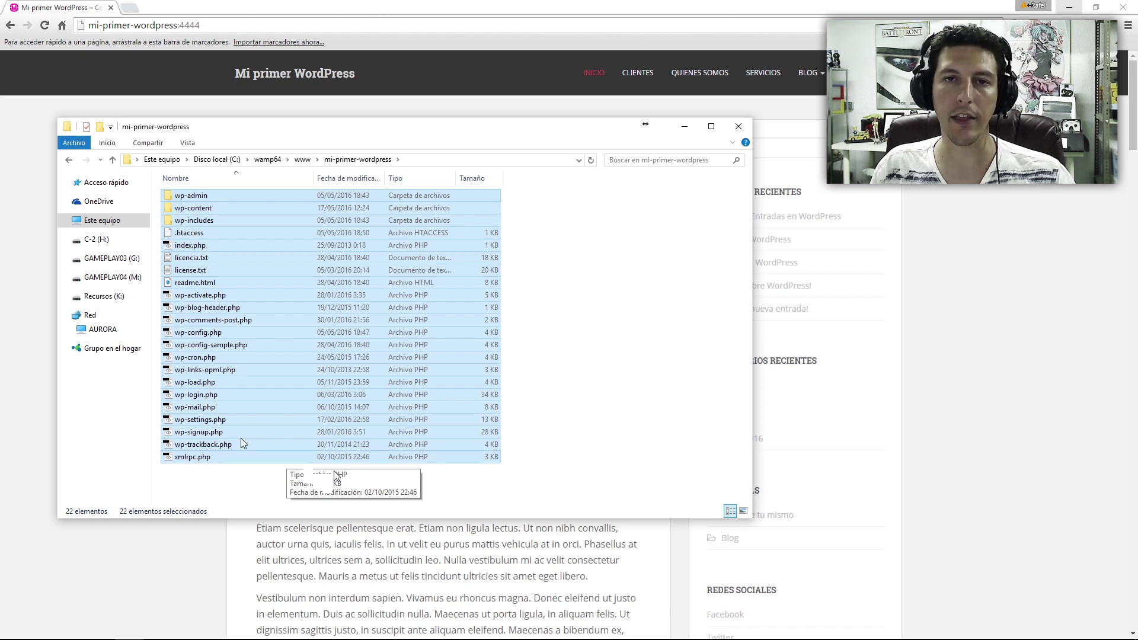
ctrl+click(214, 236)
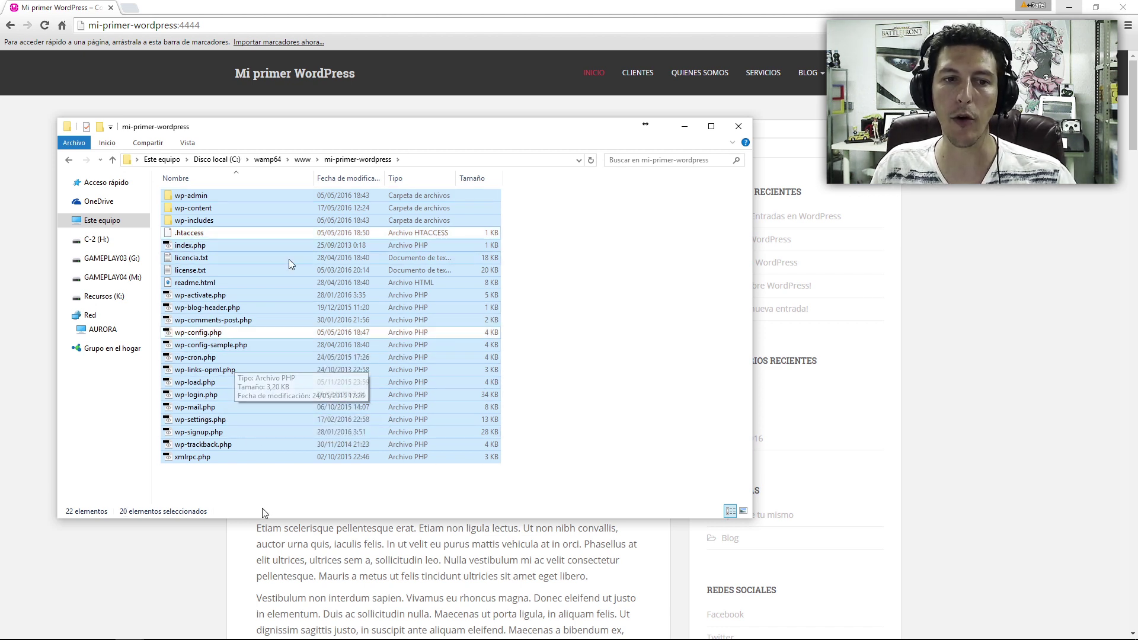
ctrl+click(279, 333)
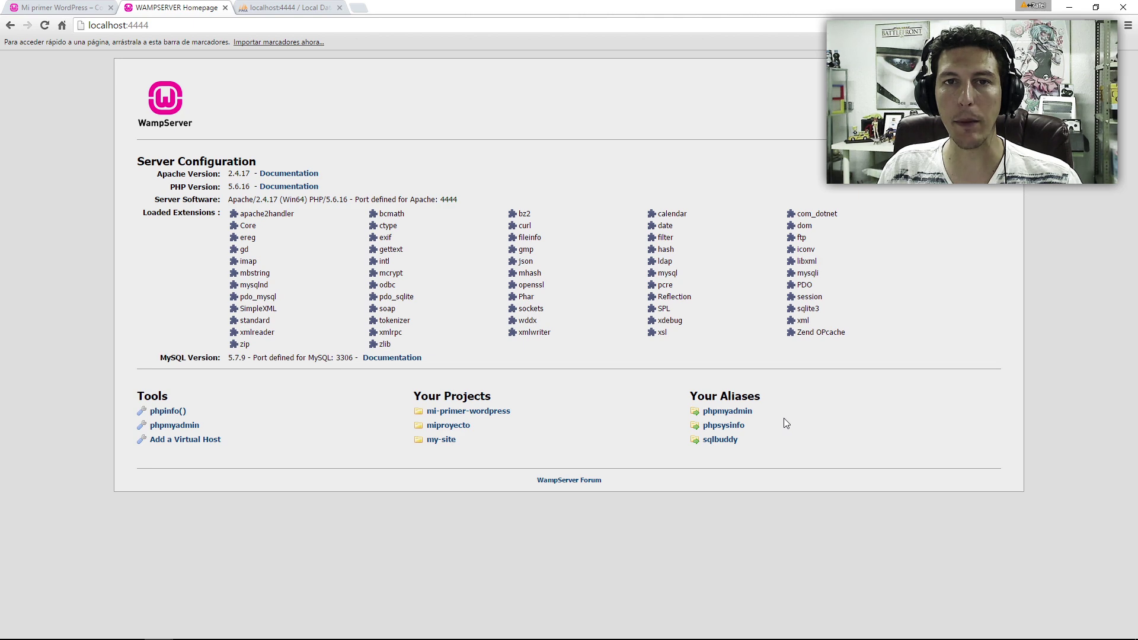
- Open the mi-primer-wordpress database in phpMyAdmin and review its 30 wpmi_ tables
click(285, 8)
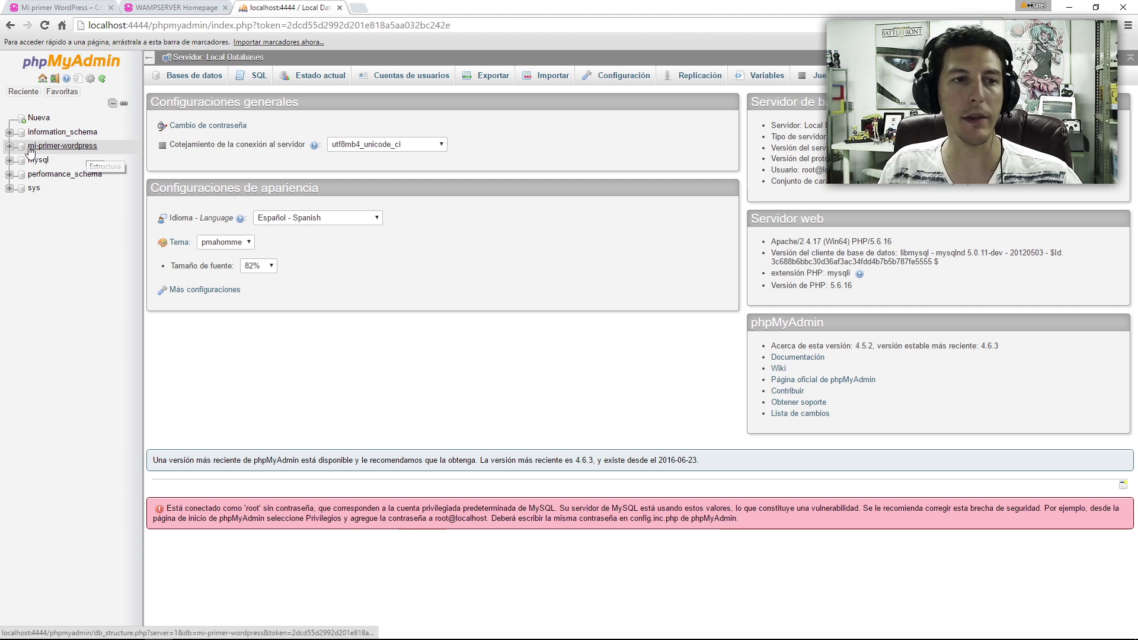
click(87, 149)
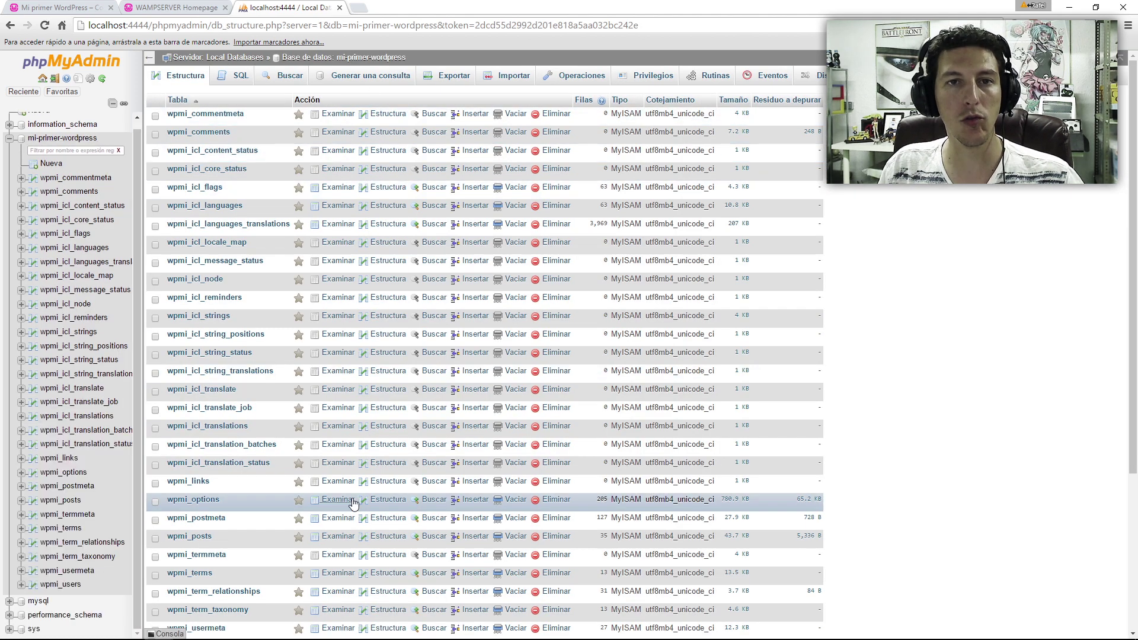
scroll(353, 503, down, 4)
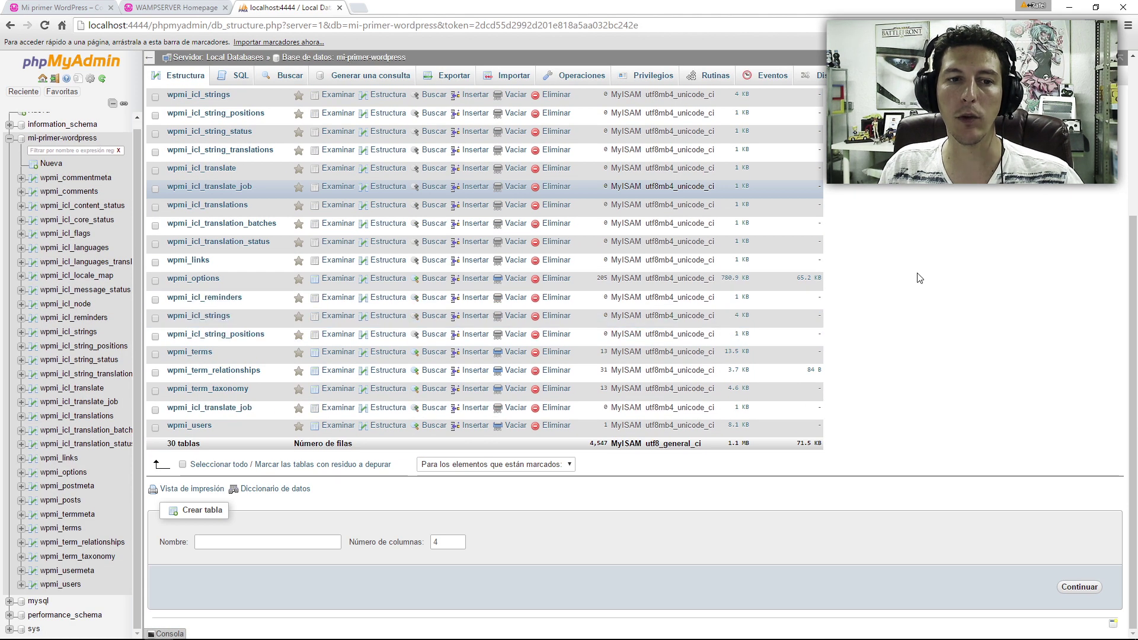
scroll(451, 119, up, 4)
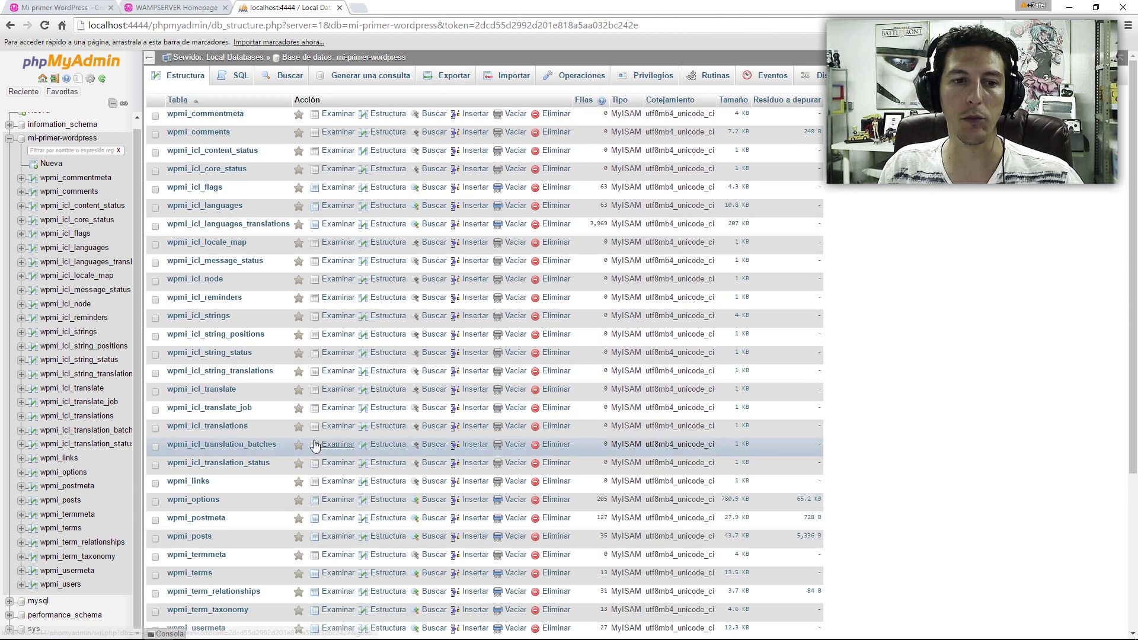
scroll(315, 446, down, 3)
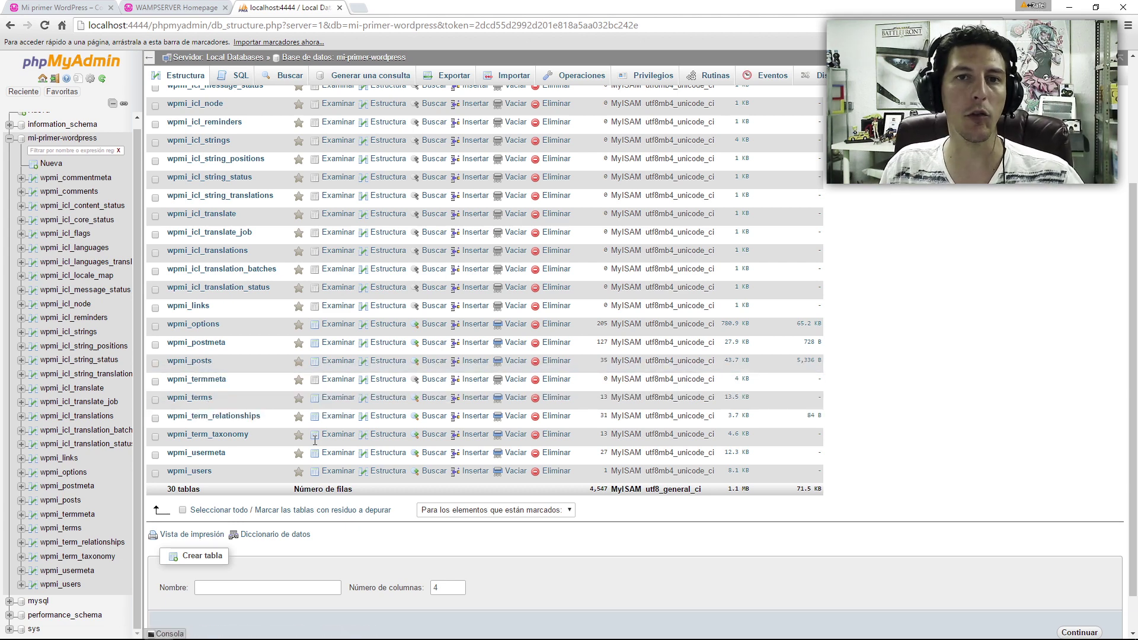
scroll(887, 305, up, 3)
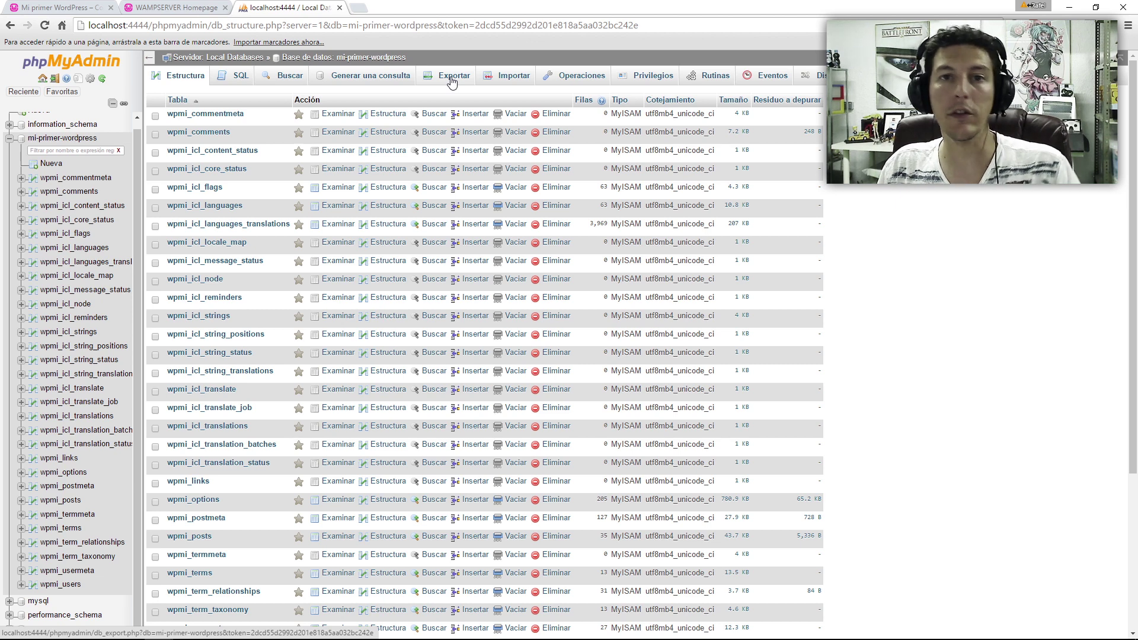
- Export the database with the quick SQL option, downloading mi-primer-wordpress.sql
click(451, 77)
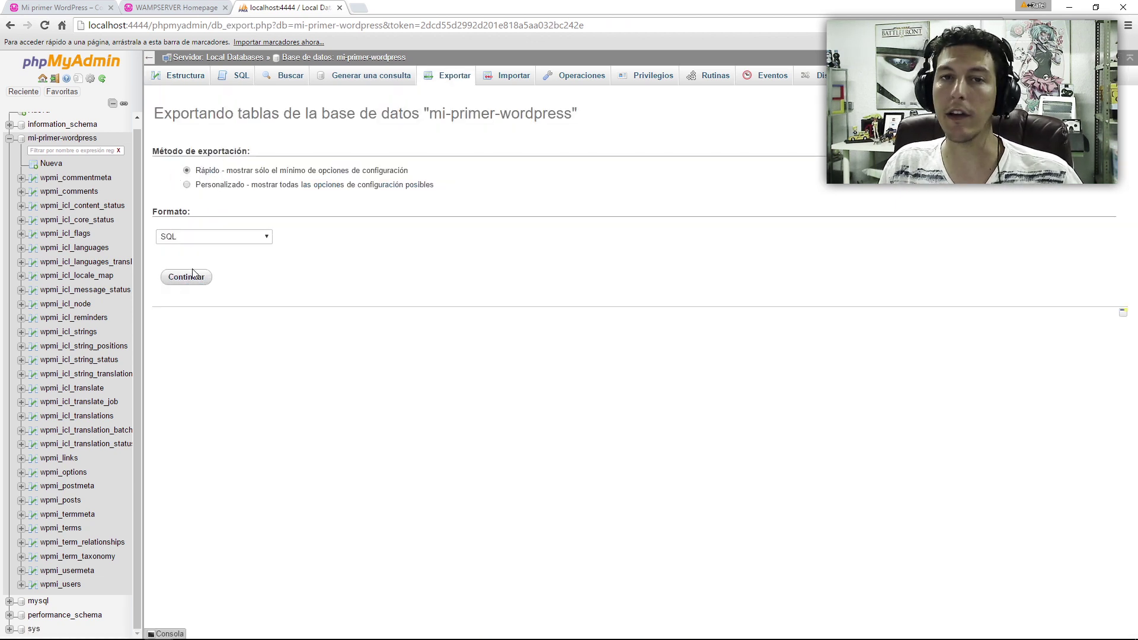
click(186, 277)
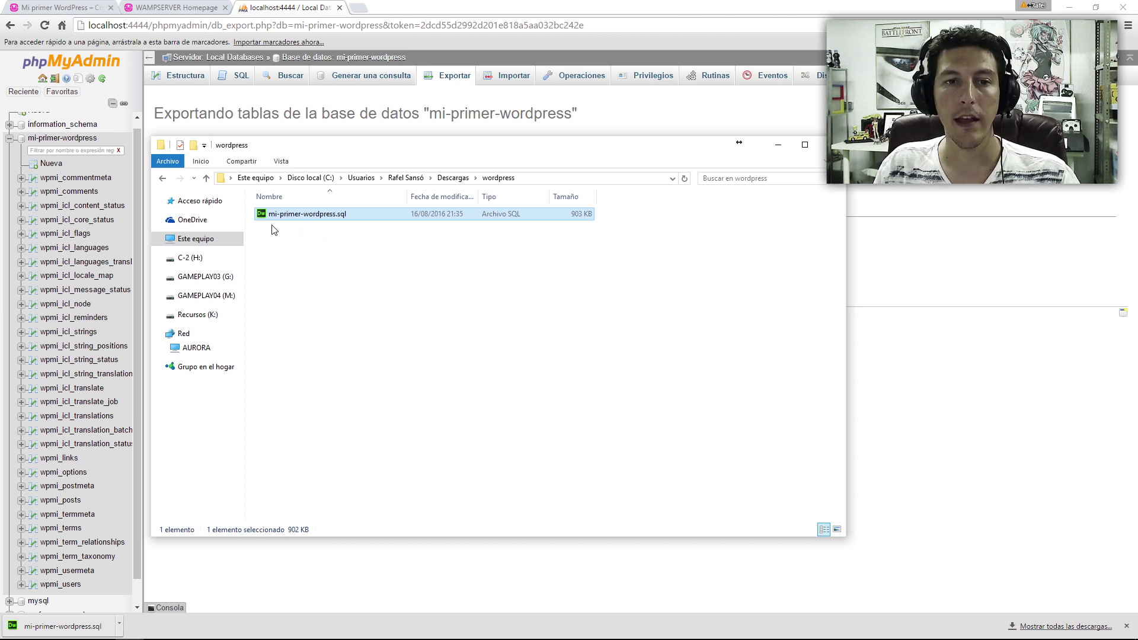
- Open mi-primer-wordpress.sql in Adobe Dreamweaver CC through Abrir con
drag(313, 220, 429, 279)
right_click(313, 214)
mouse_move(427, 275)
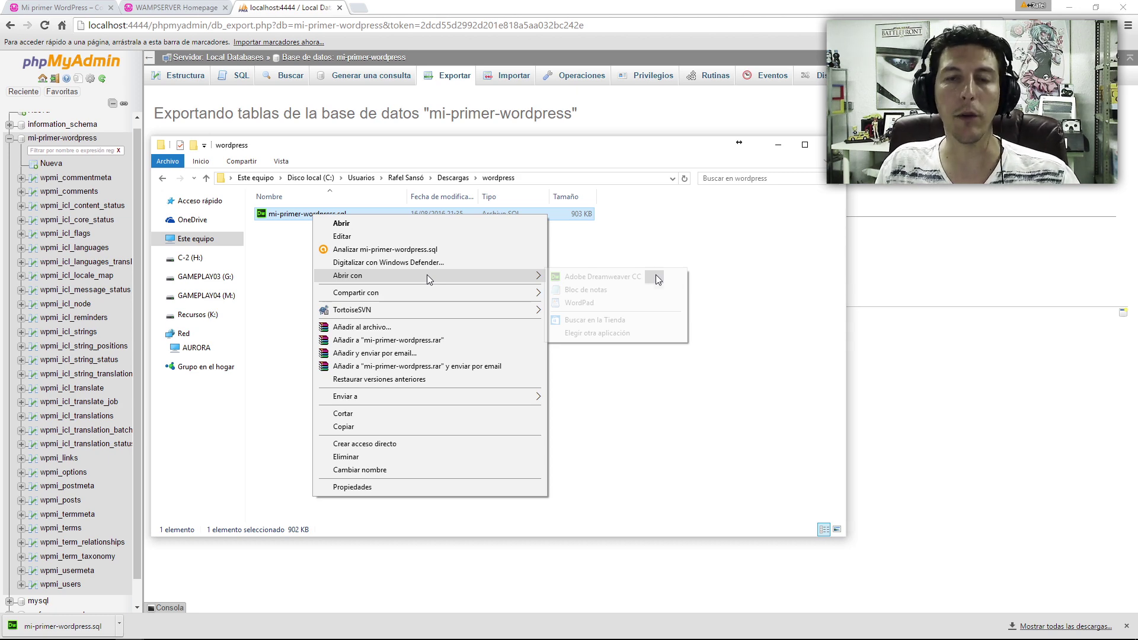
click(599, 276)
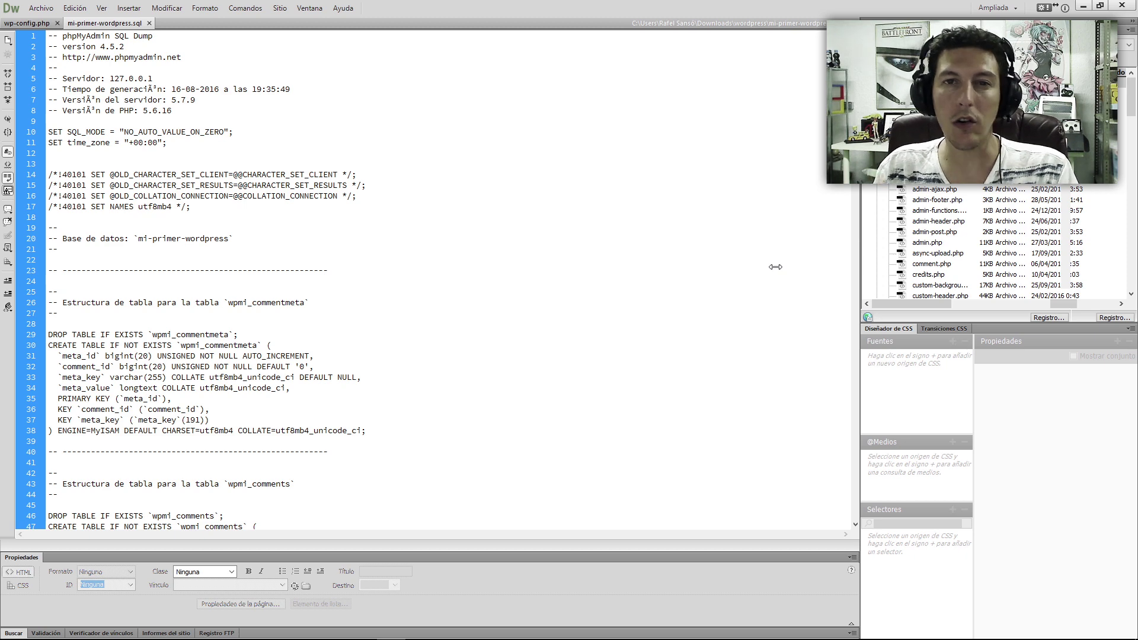
- Widen the code view and locate the wpmi_options INSERT INTO statement in the dump
drag(776, 267, 926, 267)
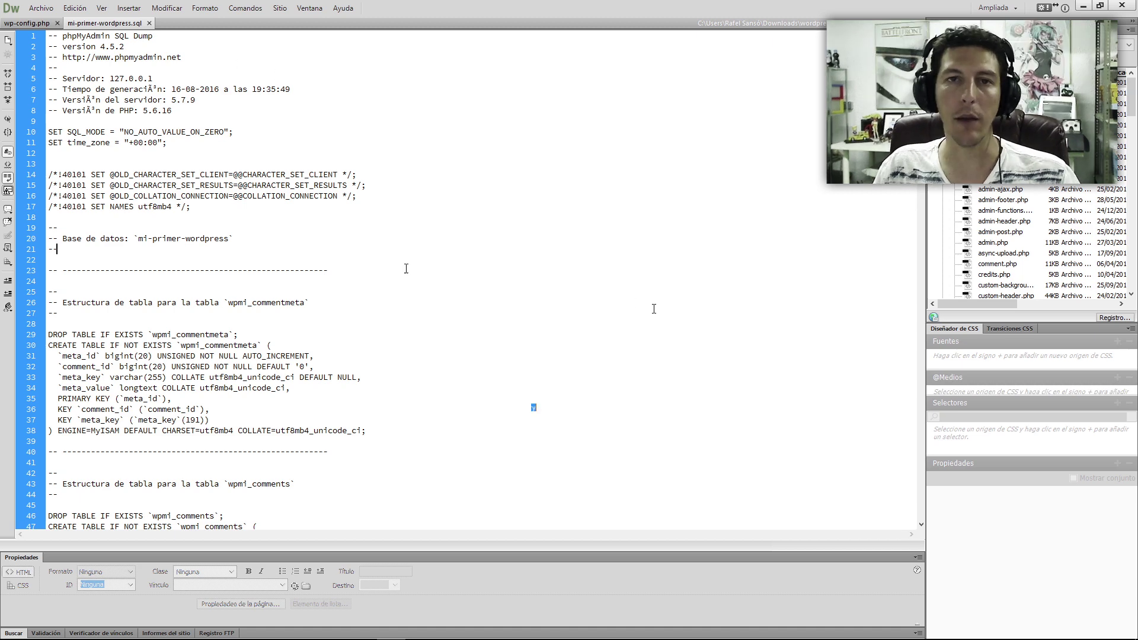
key(ctrl+f)
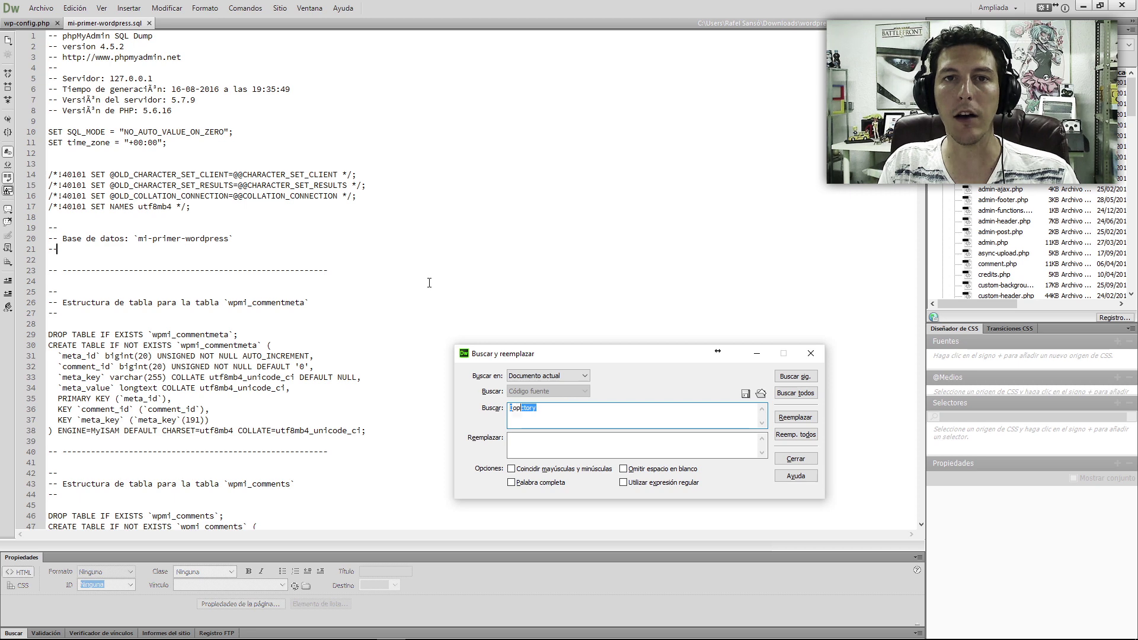
text(_options)
key(Return)
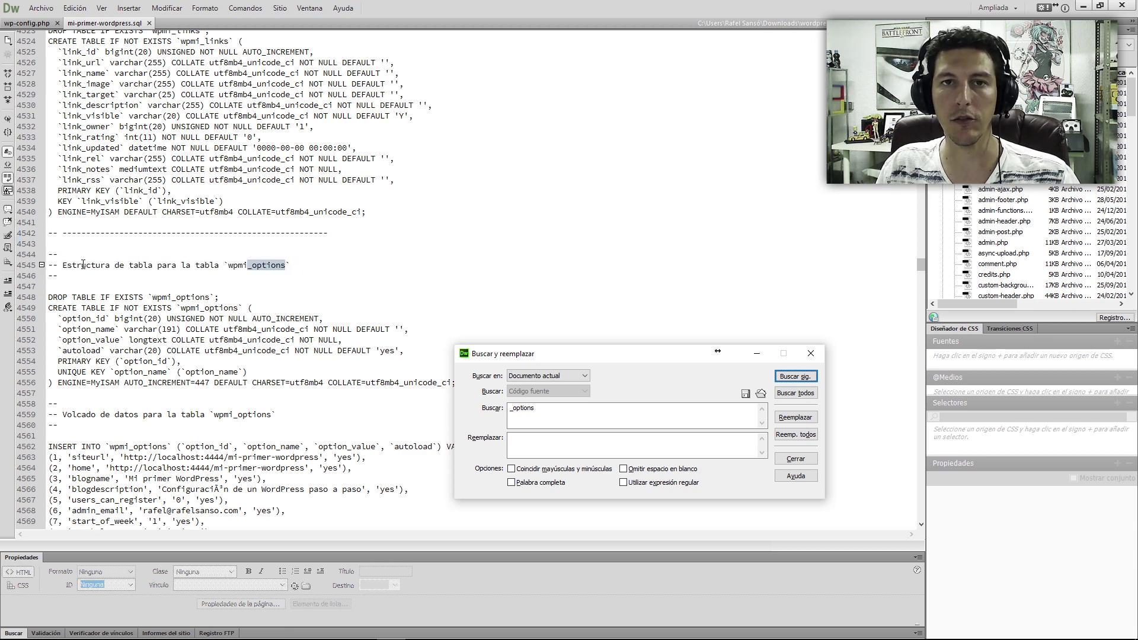
click(313, 294)
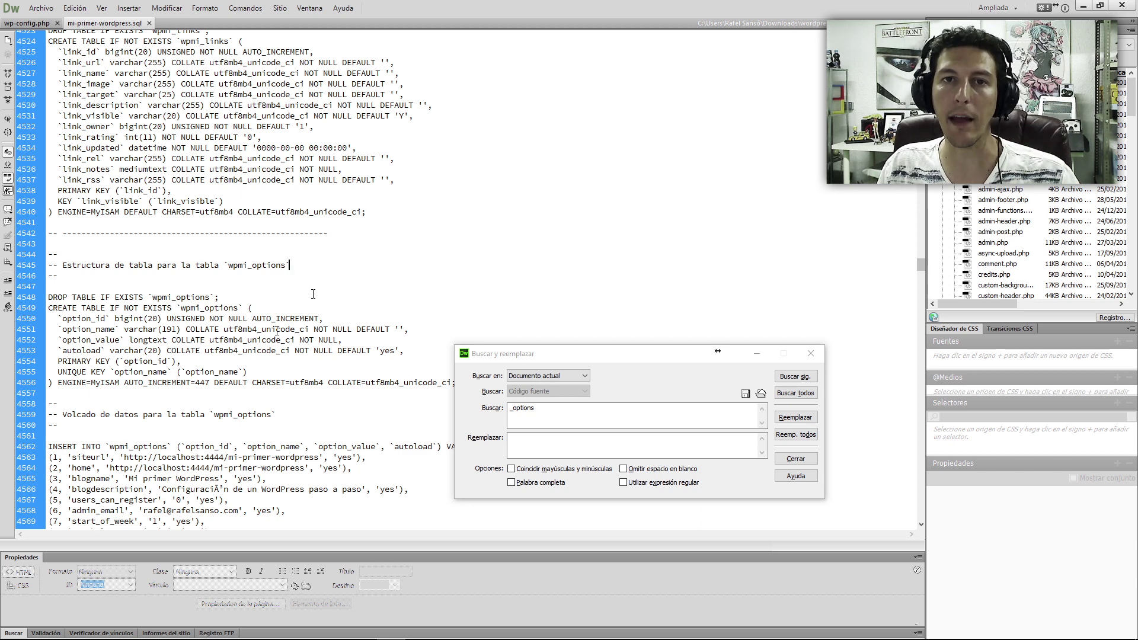
double_click(237, 265)
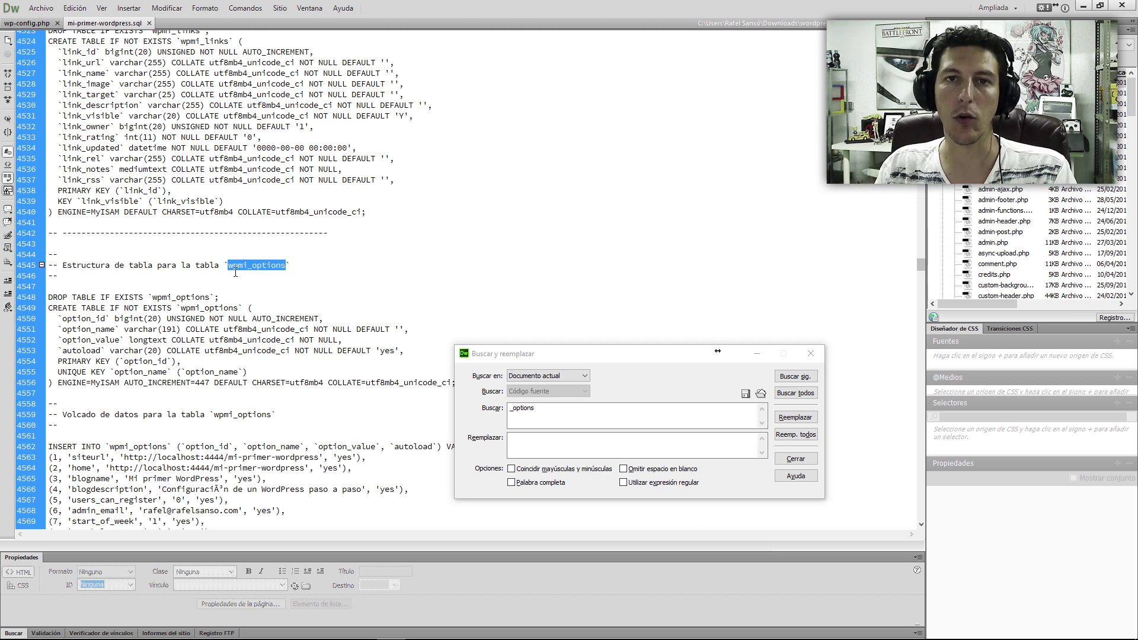
click(378, 278)
drag(49, 447, 78, 448)
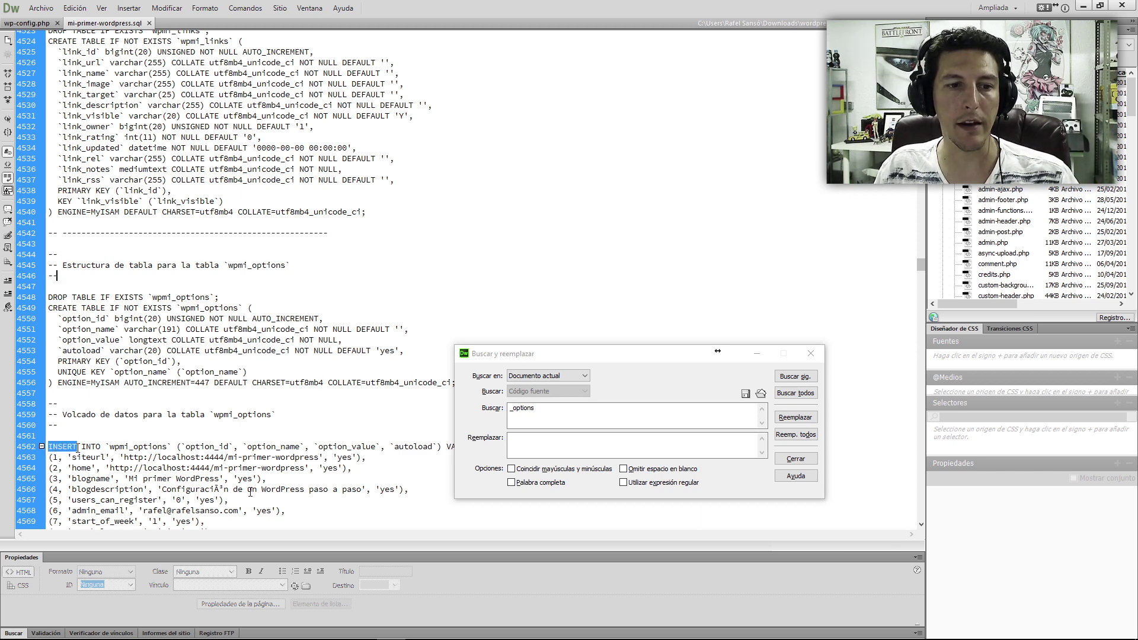
click(79, 447)
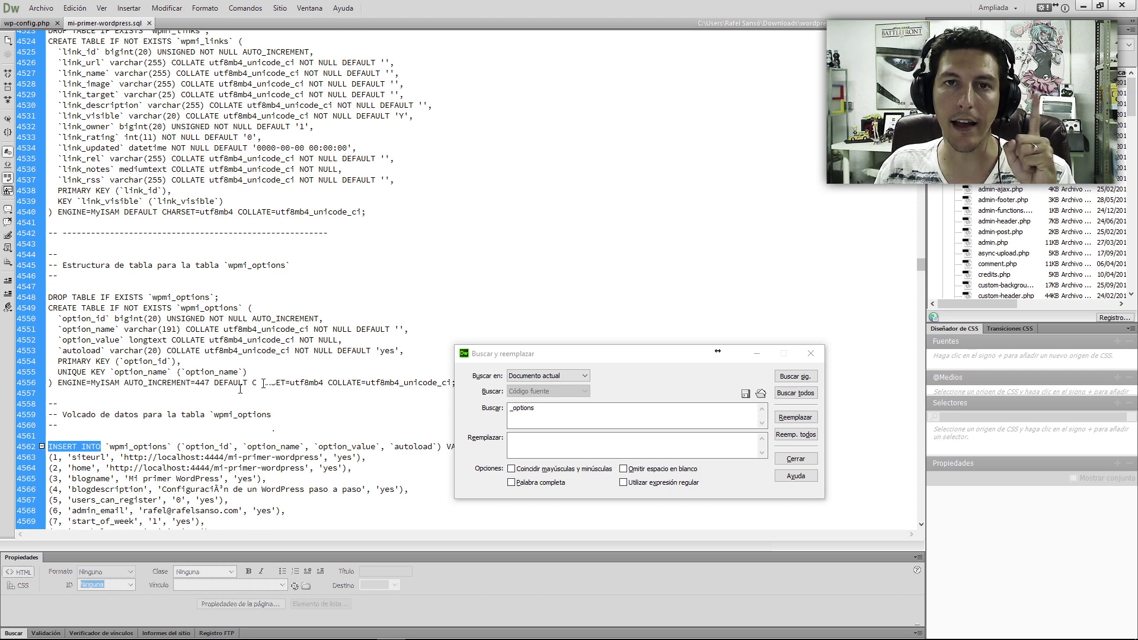
scroll(156, 318, down, 5)
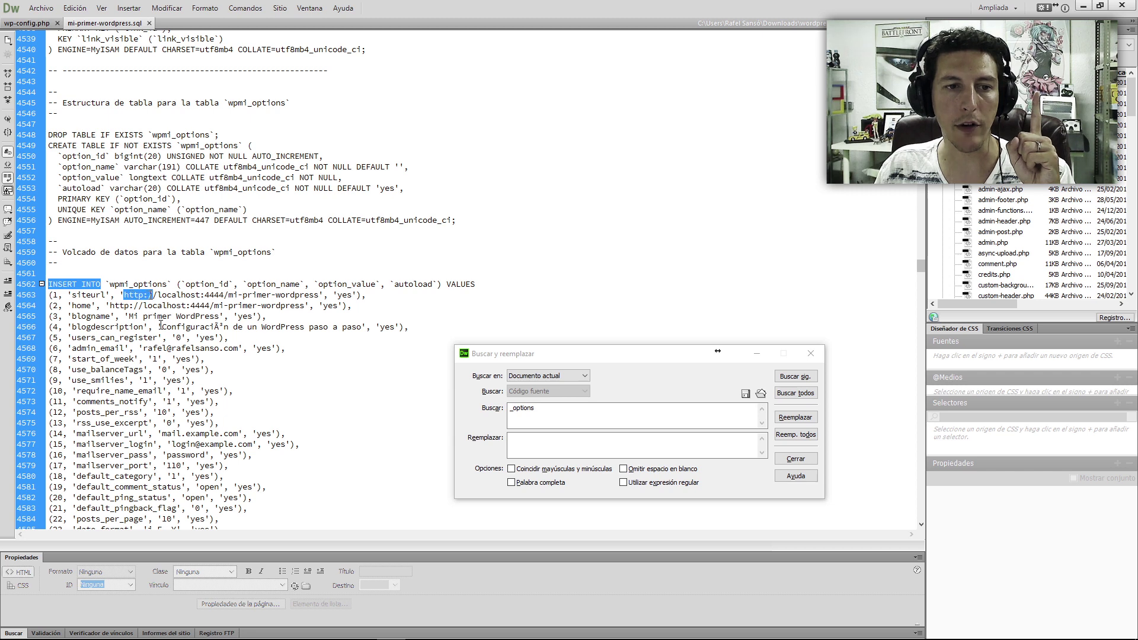
drag(157, 295, 237, 295)
click(196, 295)
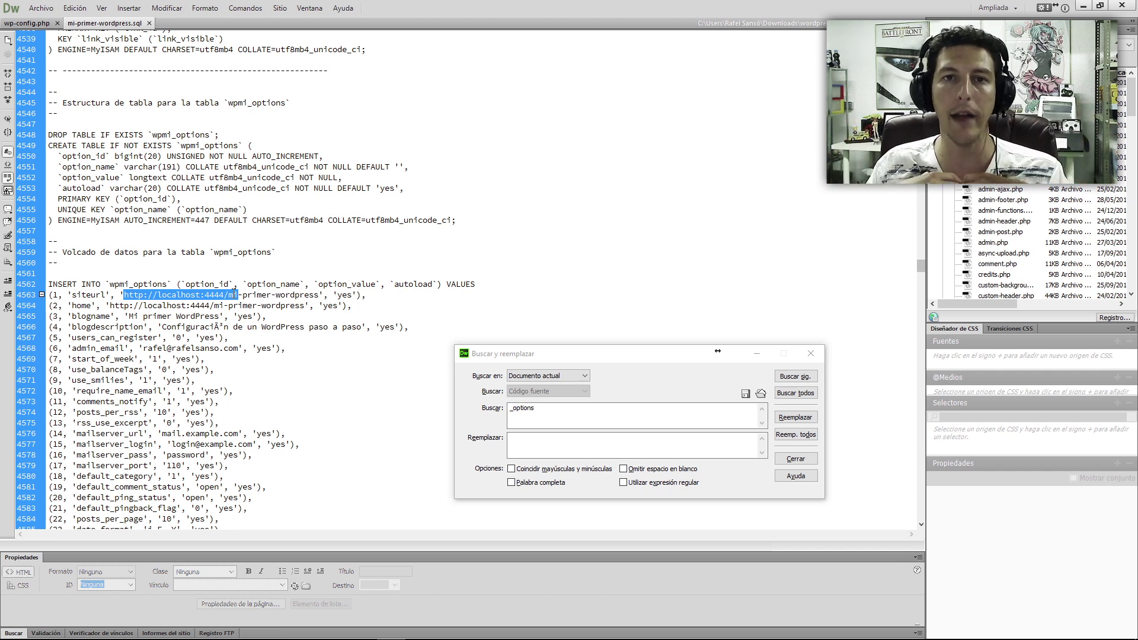
shift+click(318, 295)
key(ctrl+c)
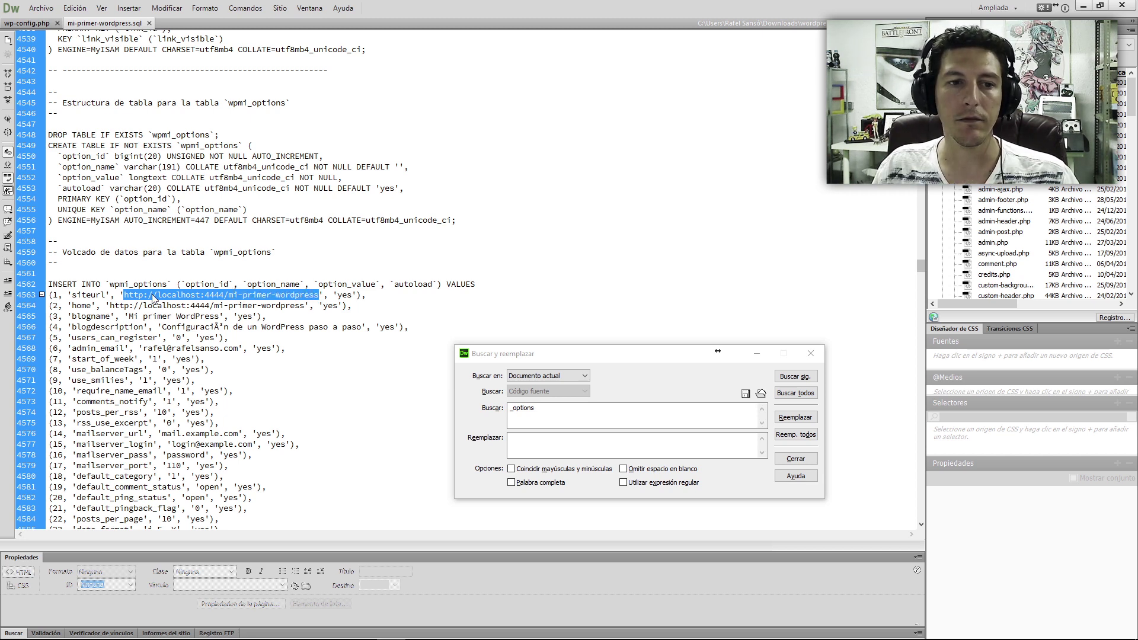
key(ctrl+f)
key(ctrl+v)
click(570, 445)
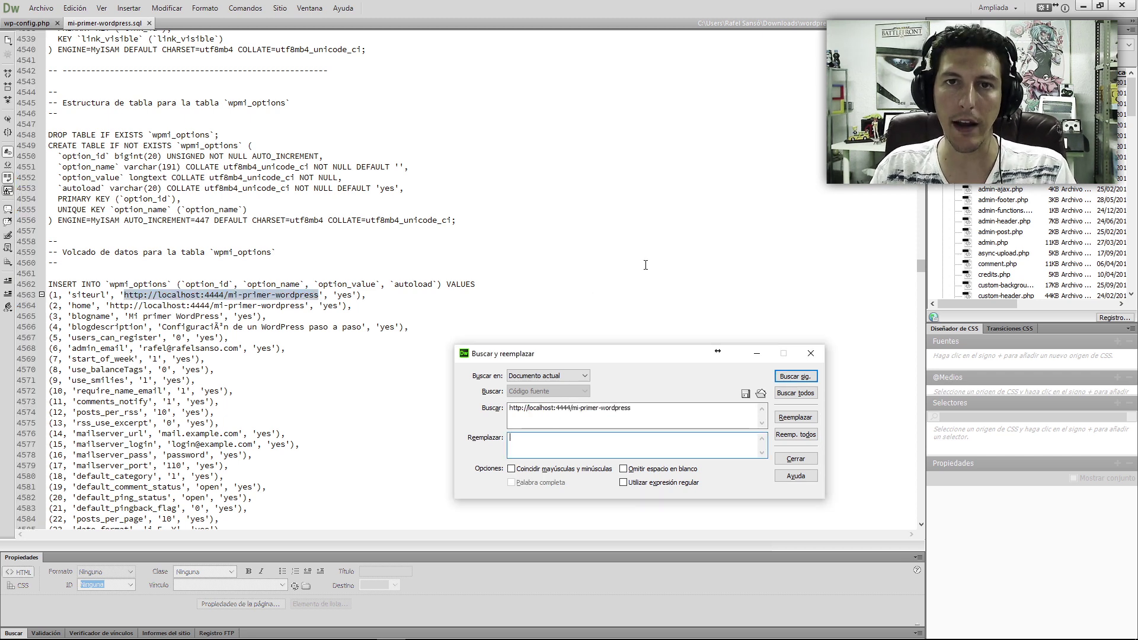
text(http://wordpress.rafelsa)
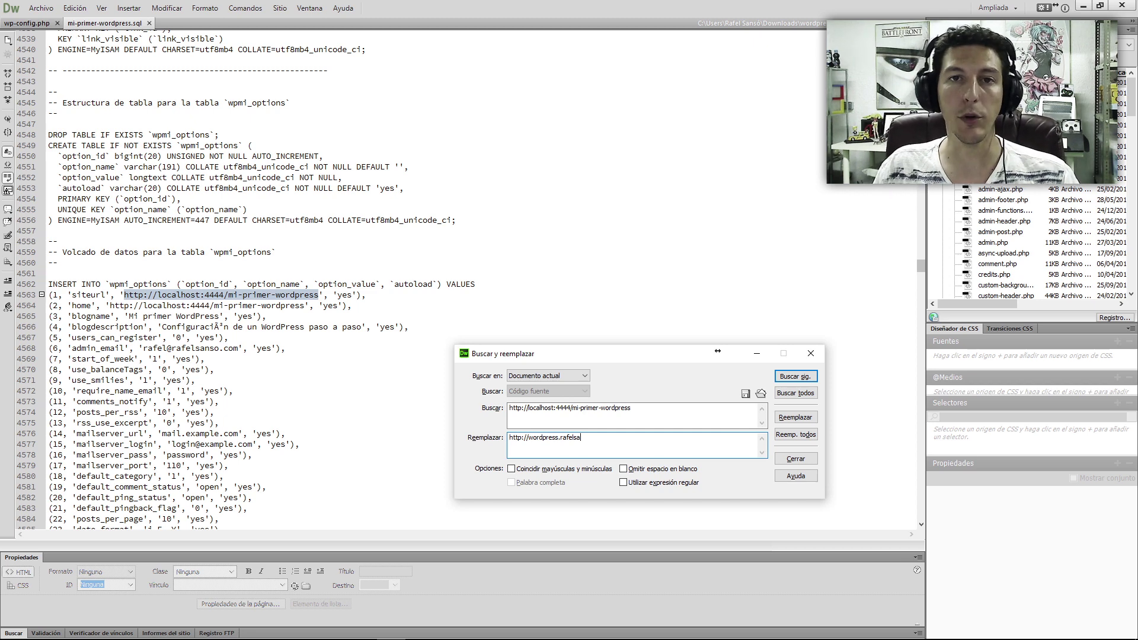
text(nso.com)
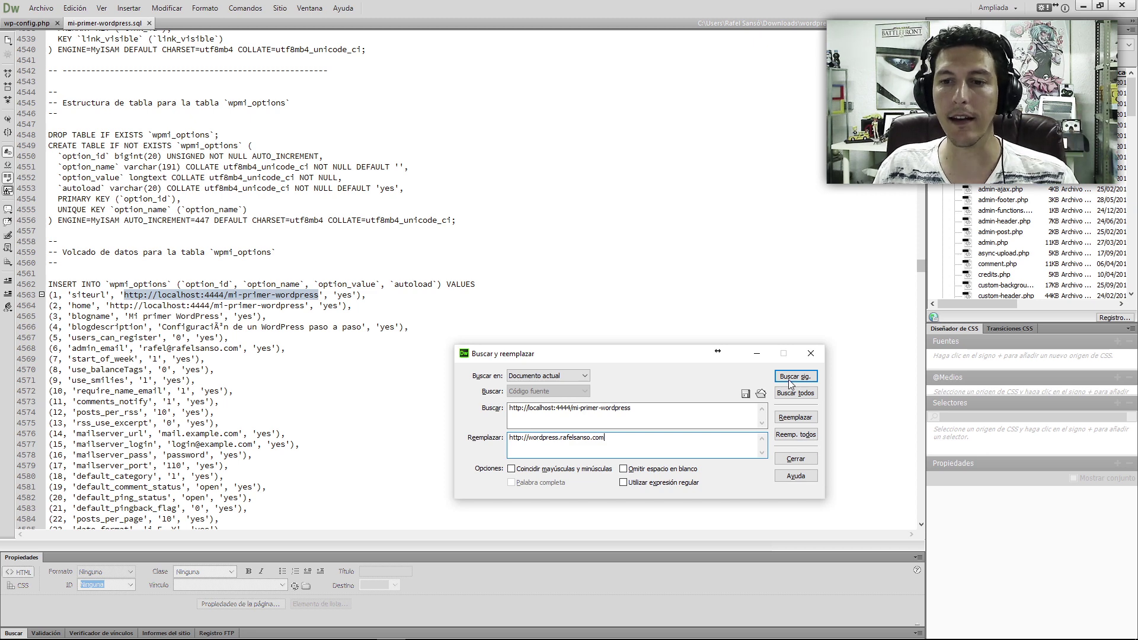
click(795, 434)
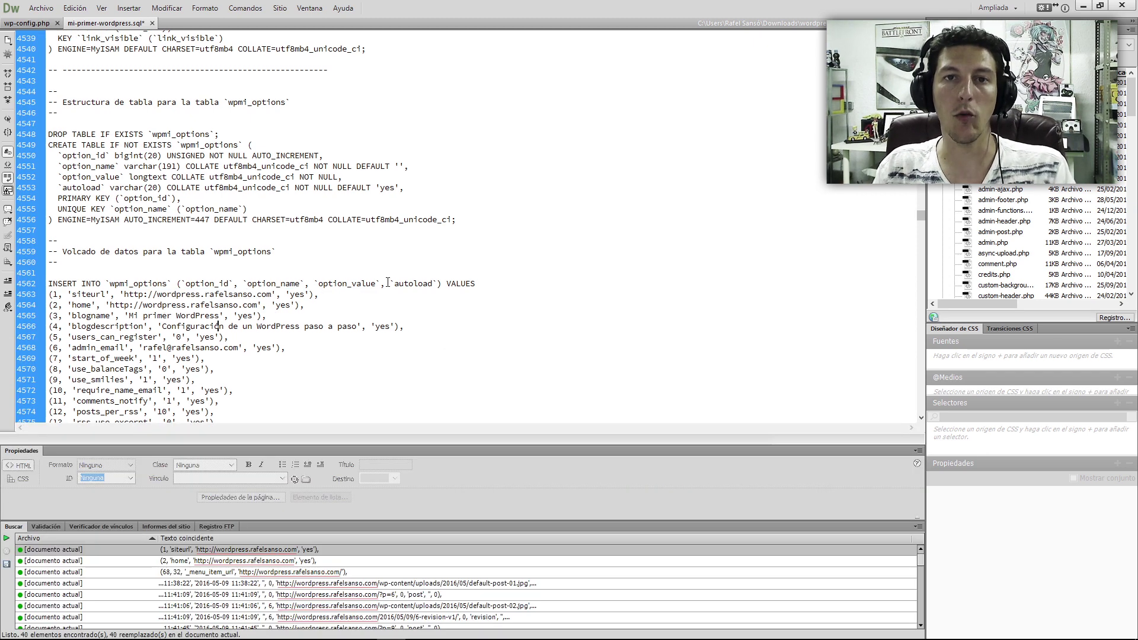
key(ctrl+s)
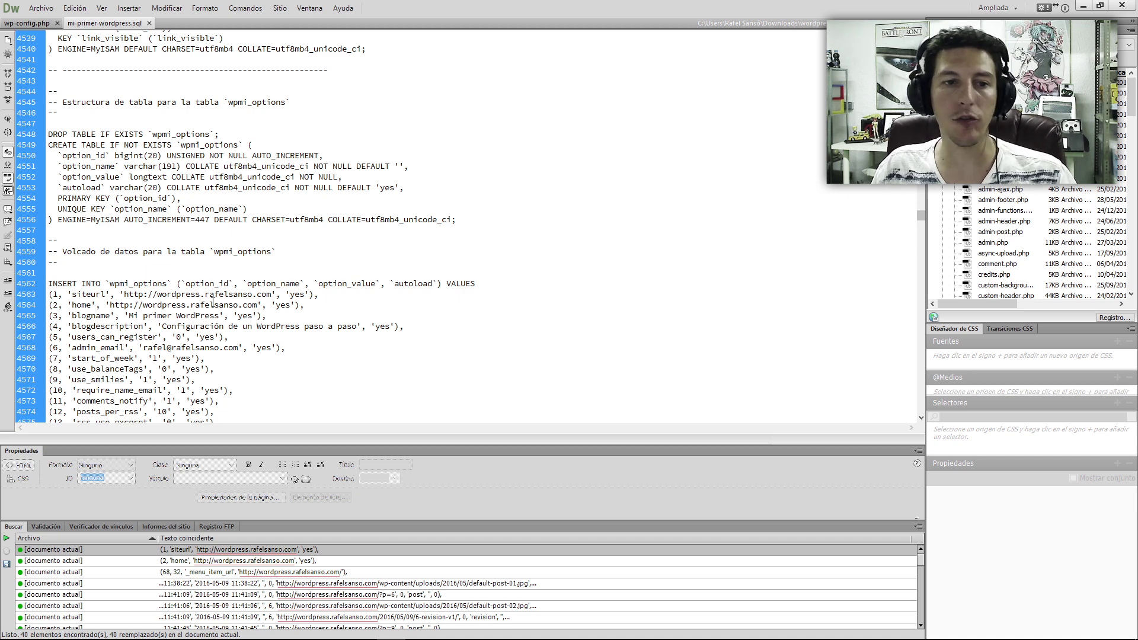
drag(110, 305, 257, 304)
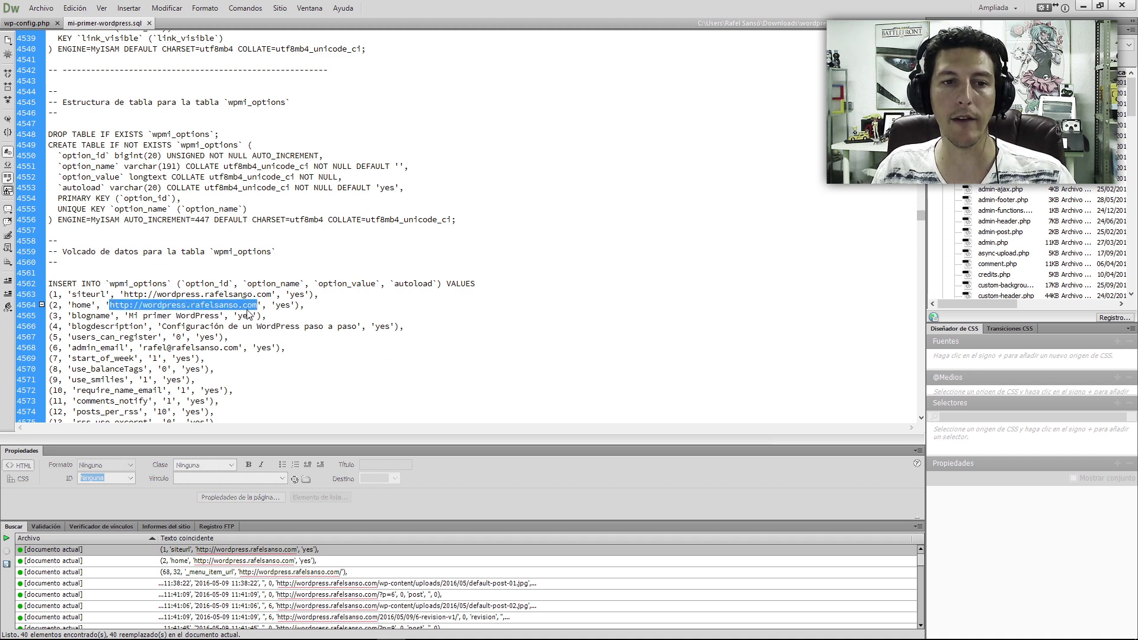
key(ctrl+f)
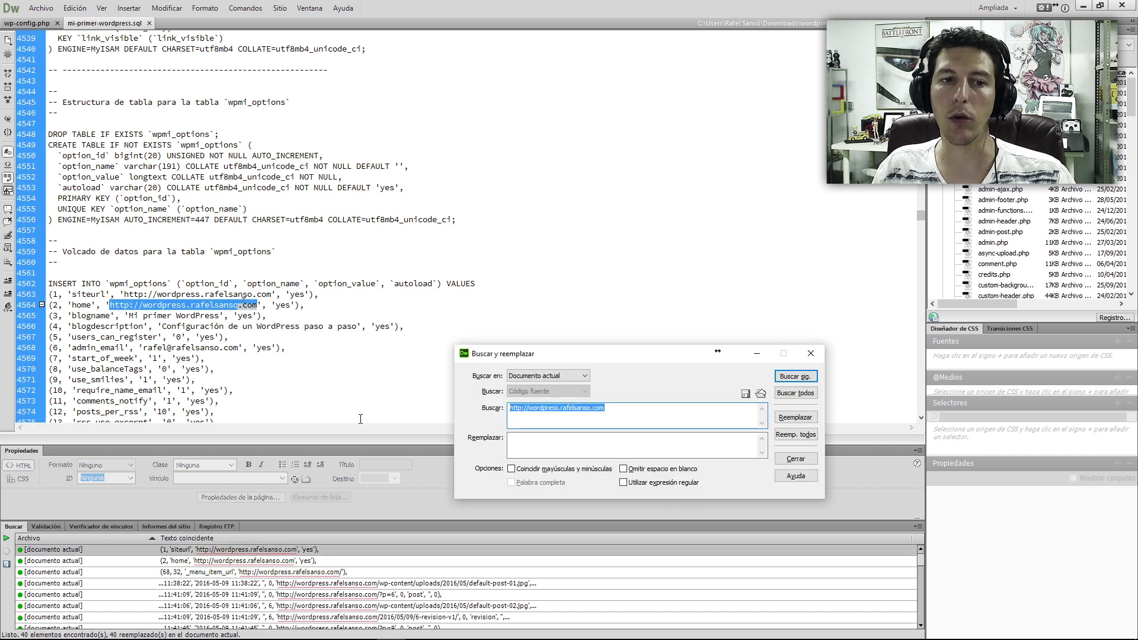
key(Escape)
key(ctrl+f)
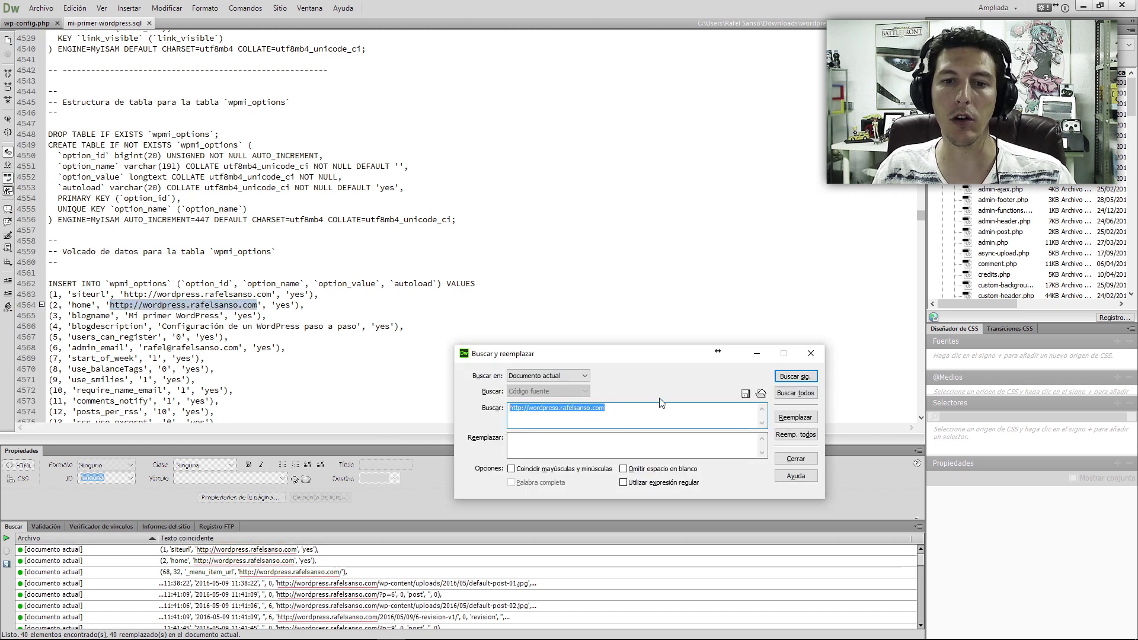
key(Return)
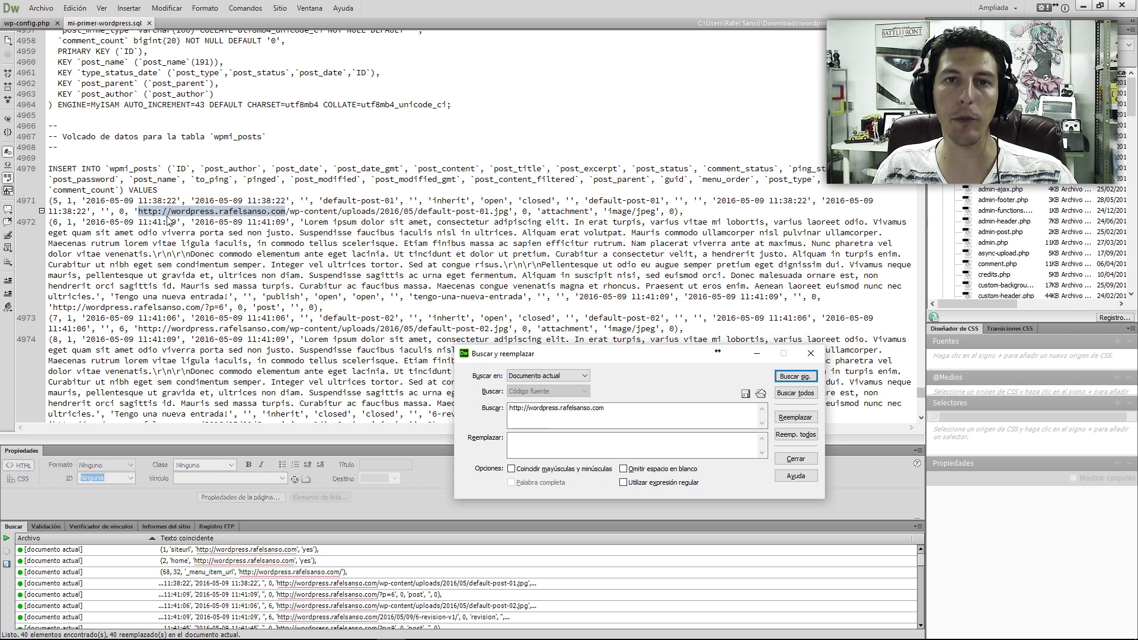
click(265, 259)
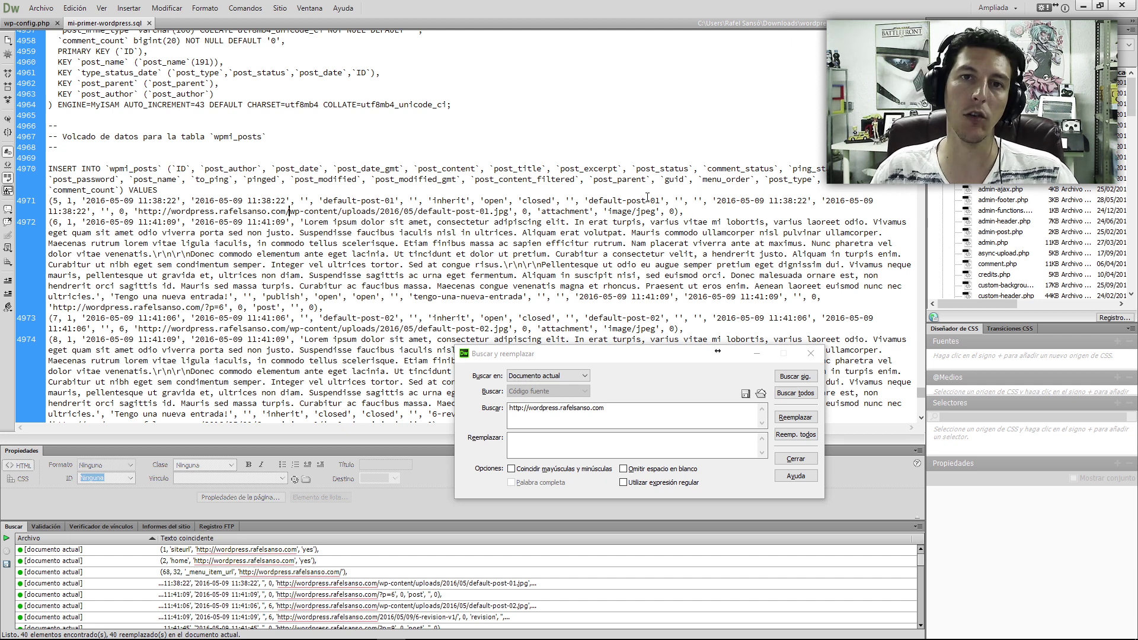
click(699, 211)
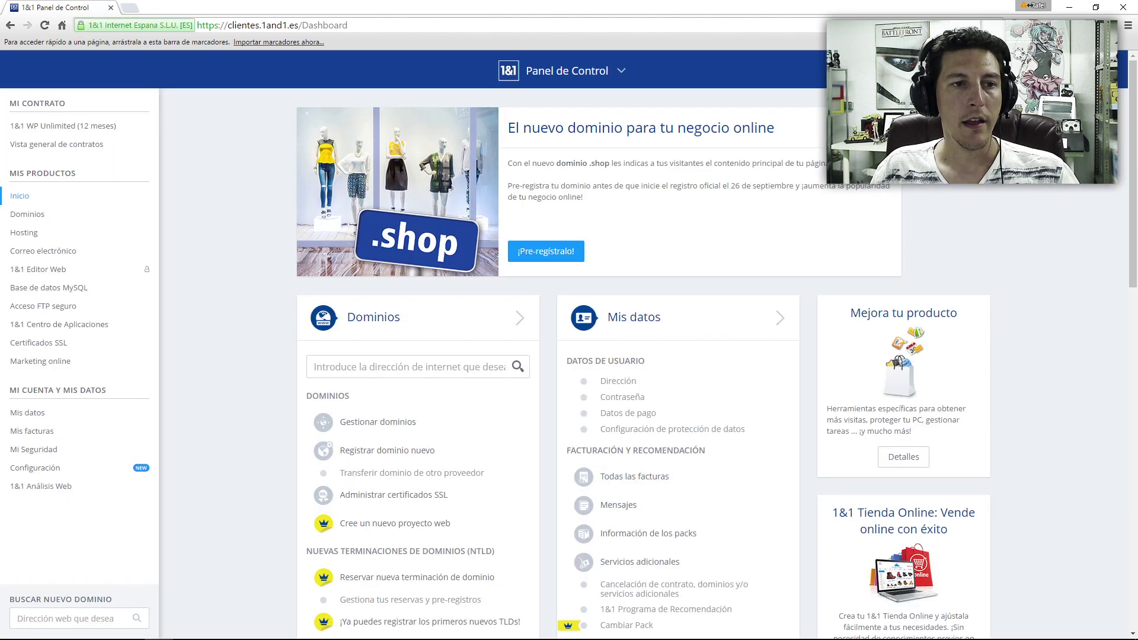
- Go to Hosting in the 1&1 Panel de Control and open Acceso FTP seguro
click(33, 232)
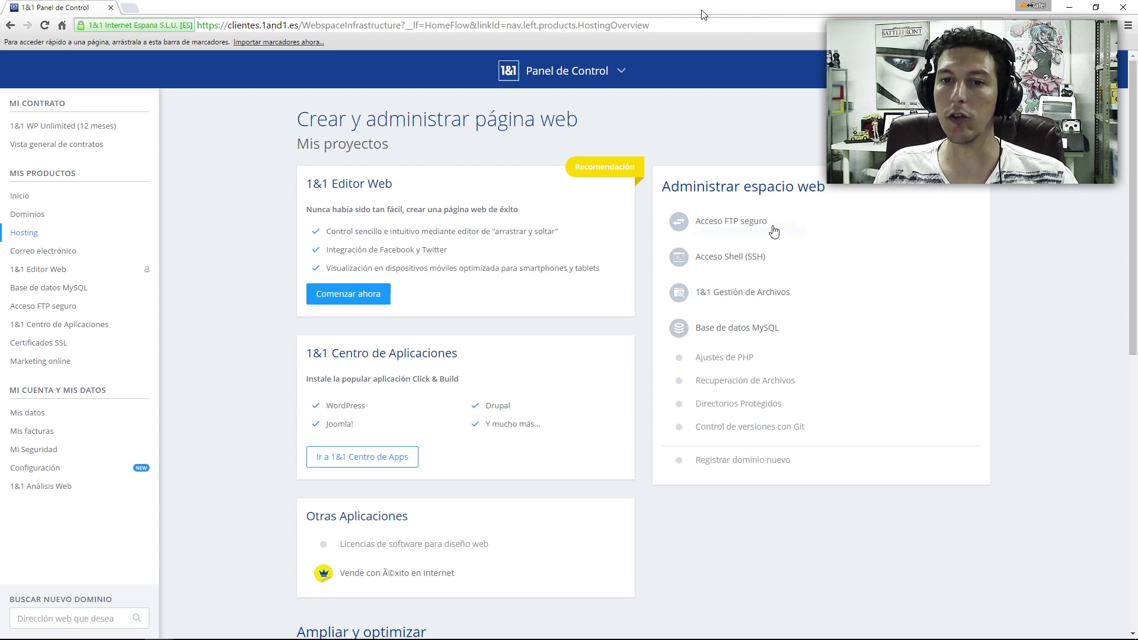
click(730, 223)
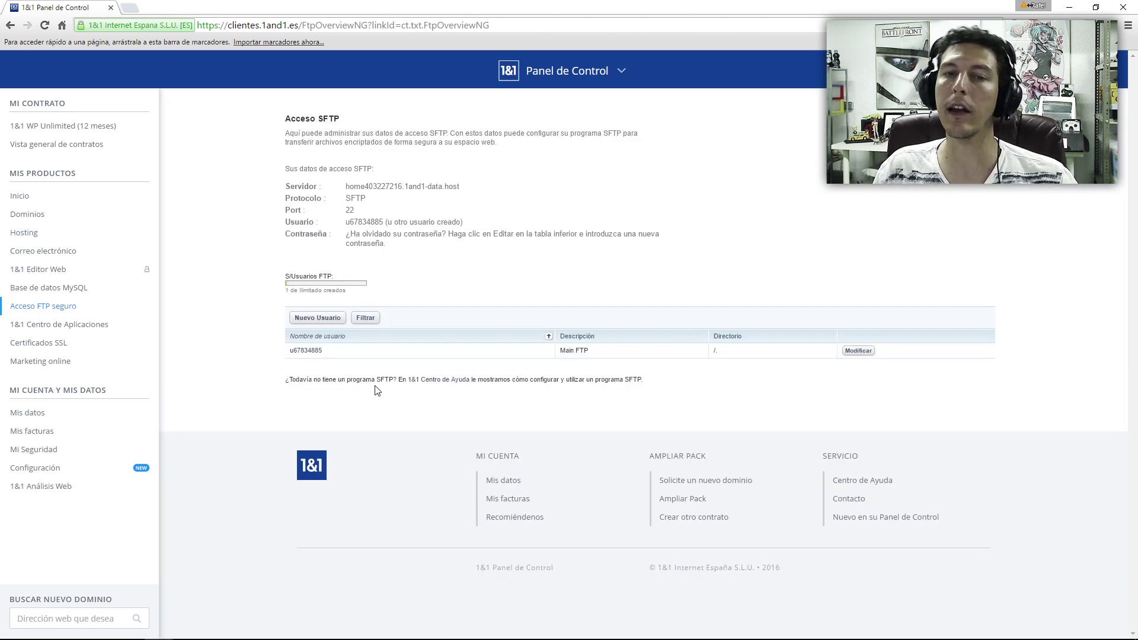
- Create a new SFTP user with a username, pasted password and the migration-tutorial description
click(318, 318)
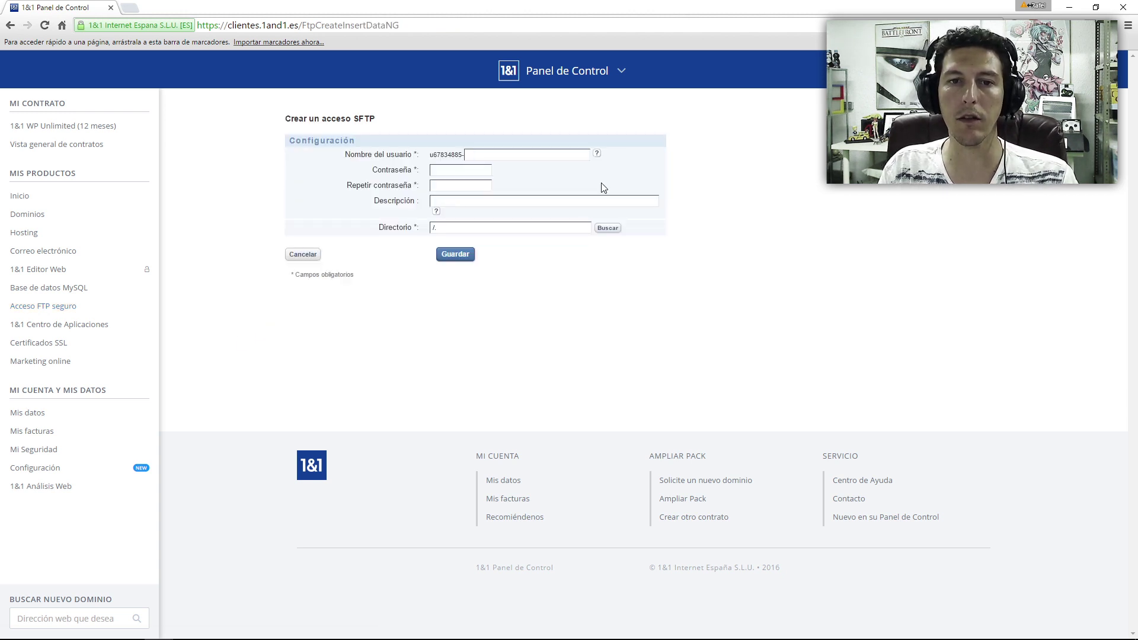
text(miprimerwordpr)
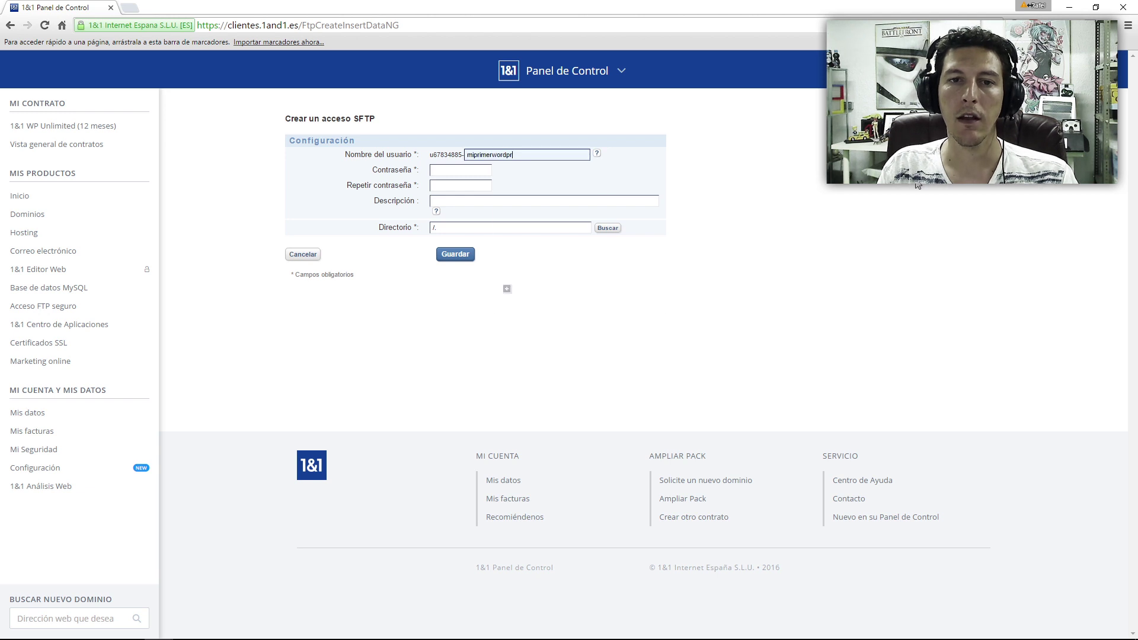
text(ess)
key(Tab)
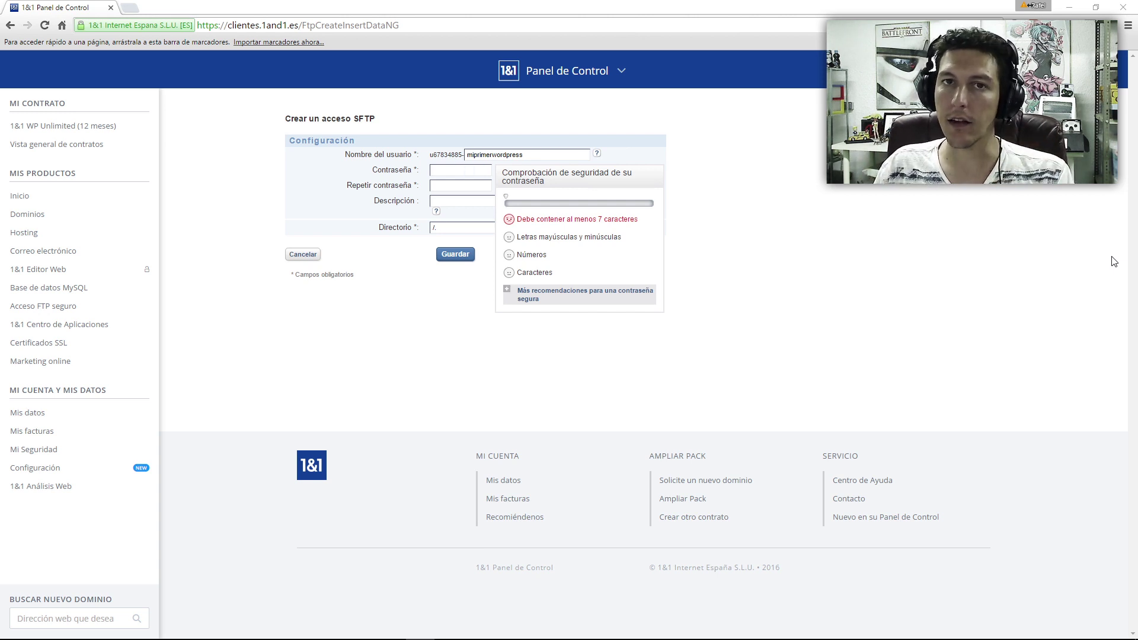
key(ctrl+v)
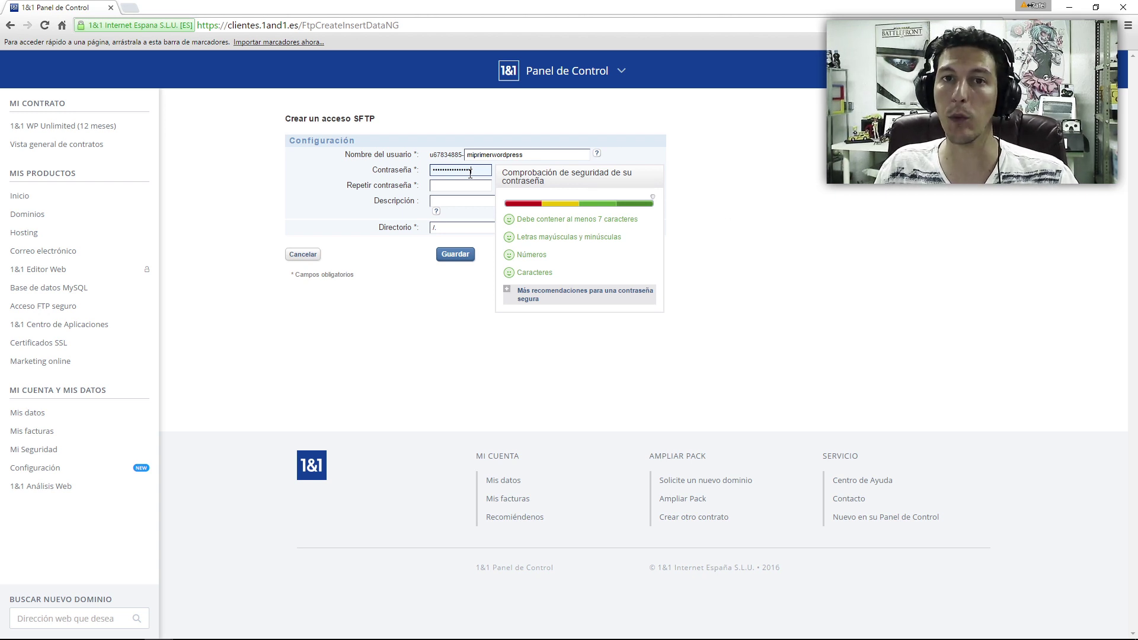
key(Tab)
key(ctrl+v)
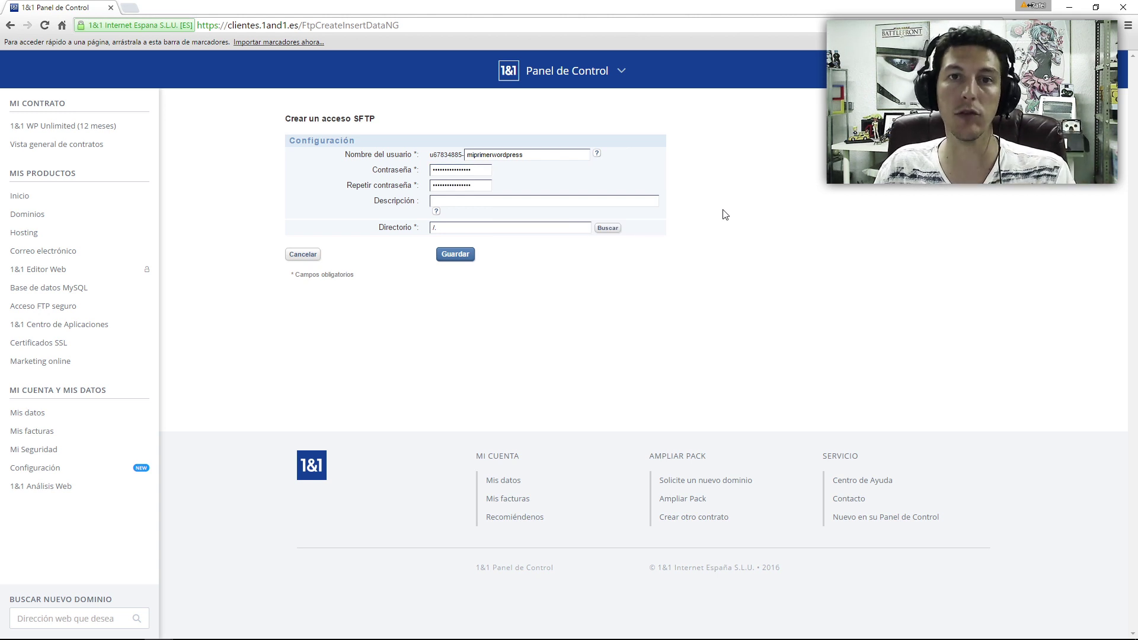
text(FTP para el tutorial de migrar desde un localhost a remoto)
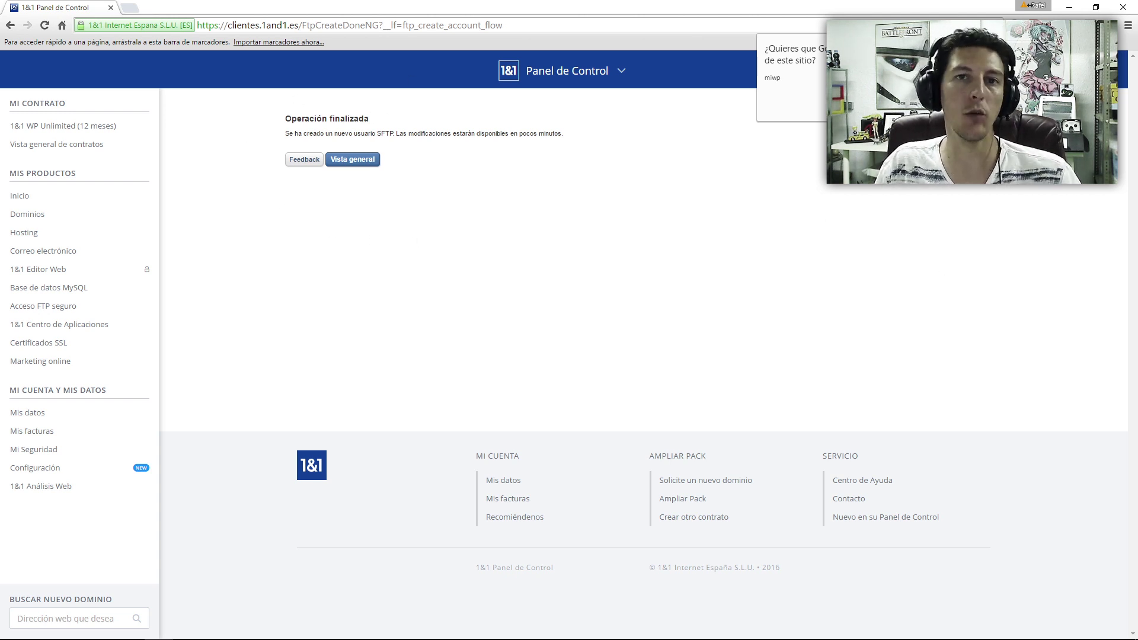
click(428, 241)
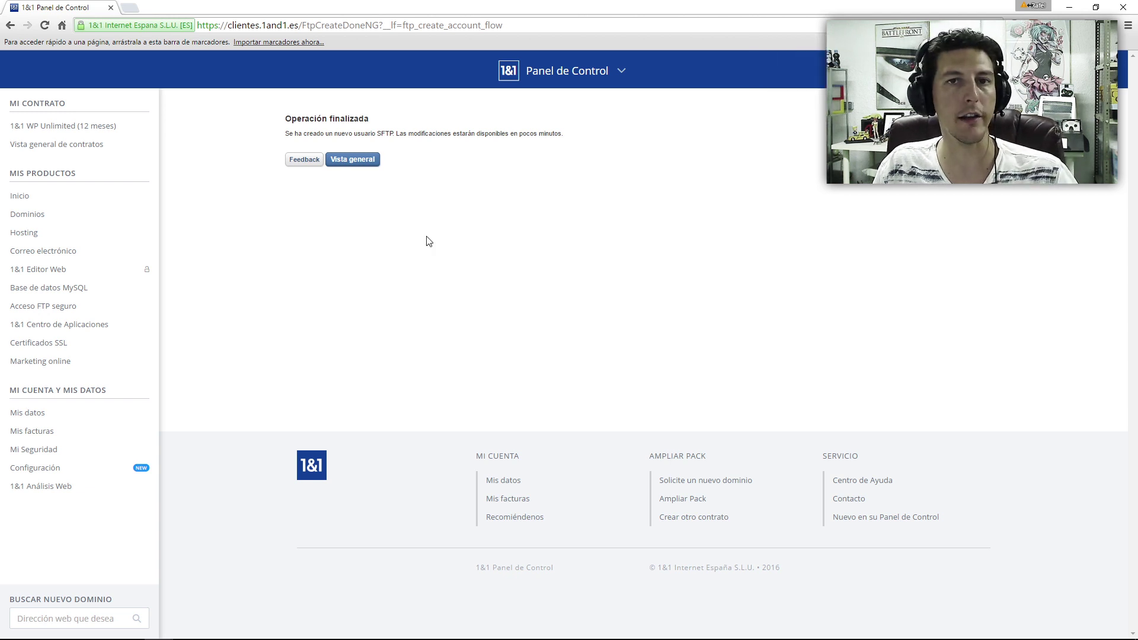
click(352, 159)
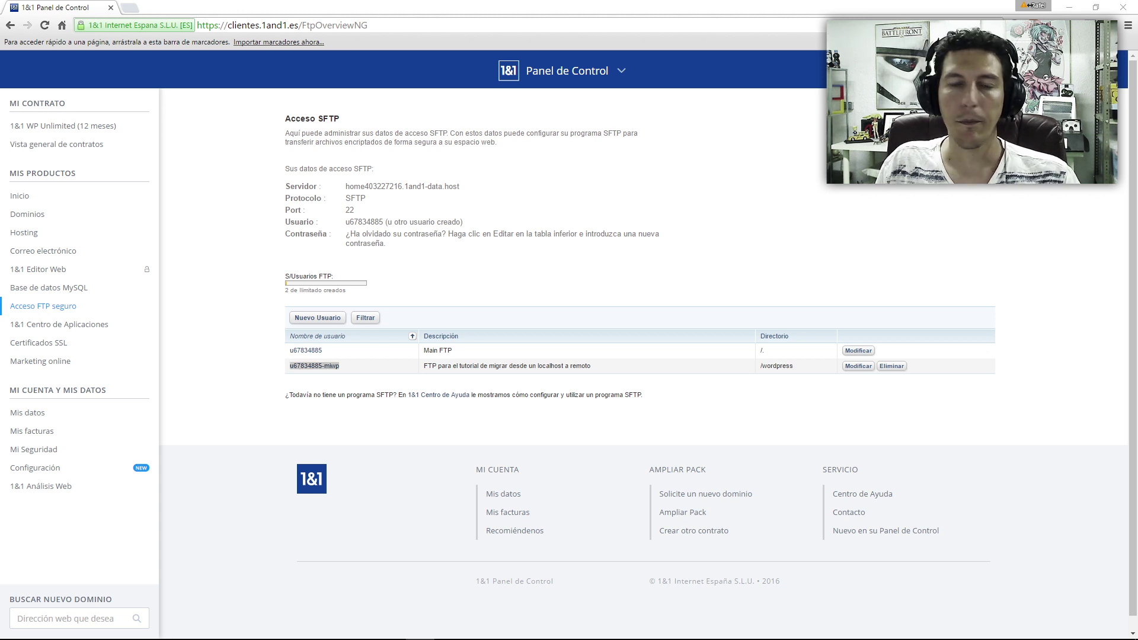
- Start a new MySQL 5.5 database described as Tutorial, filling in its description and password
click(99, 290)
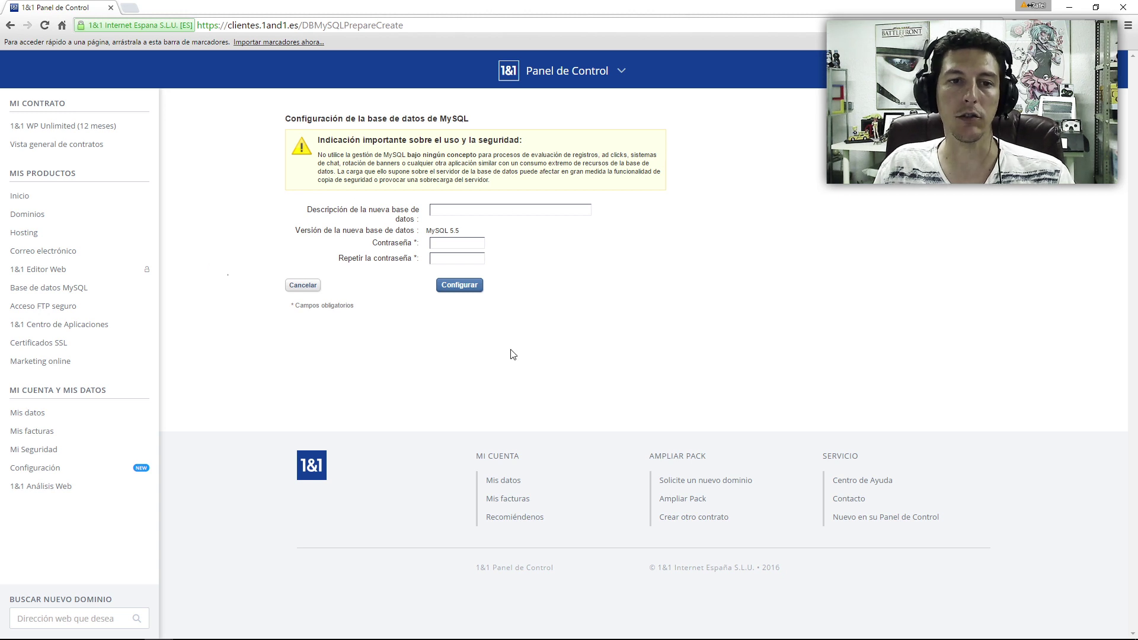
click(459, 212)
click(655, 254)
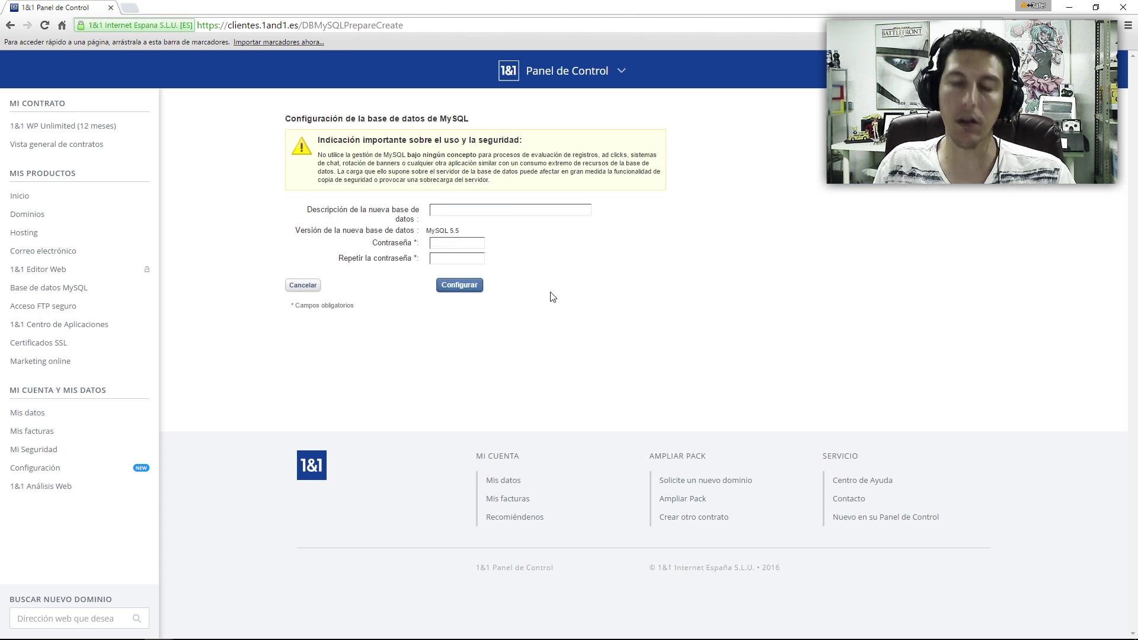
text(dwd)
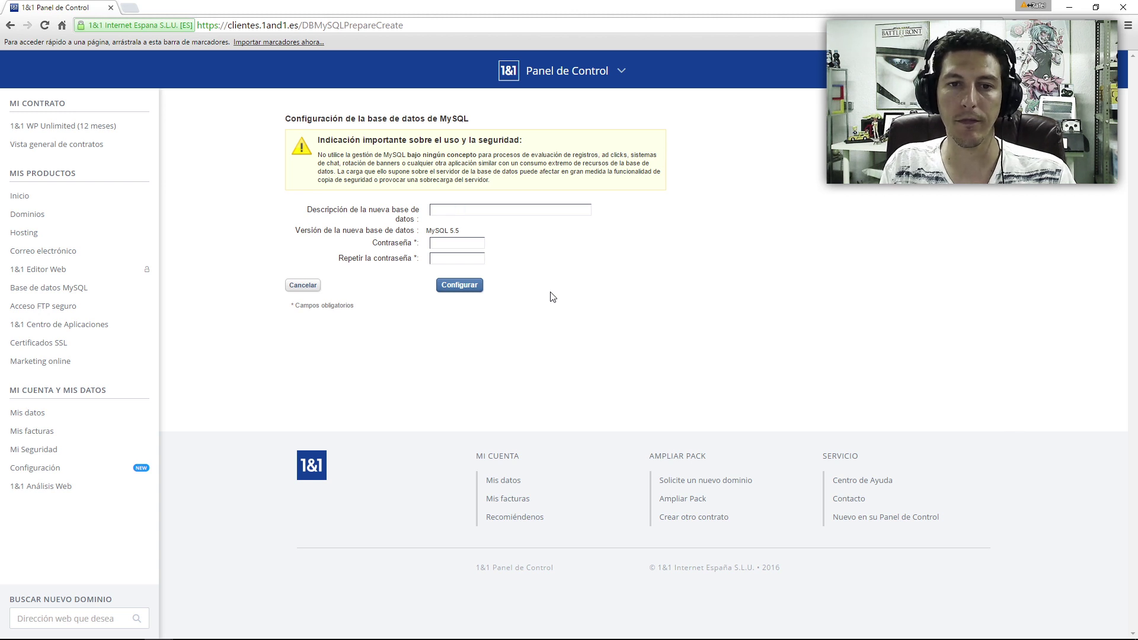
key(Tab)
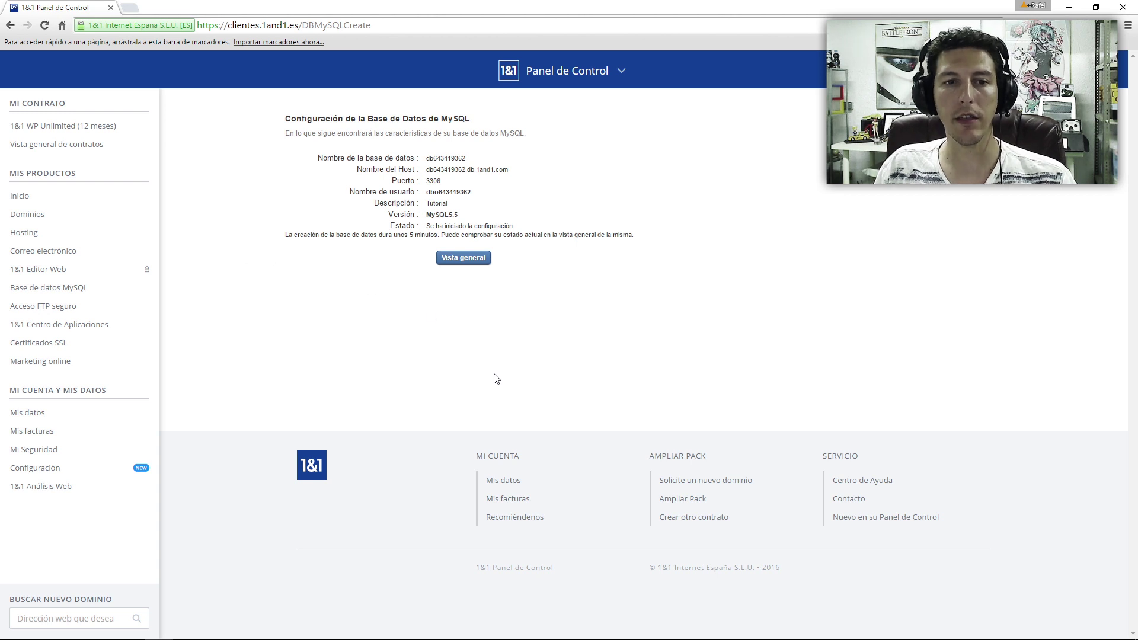
drag(284, 236, 439, 236)
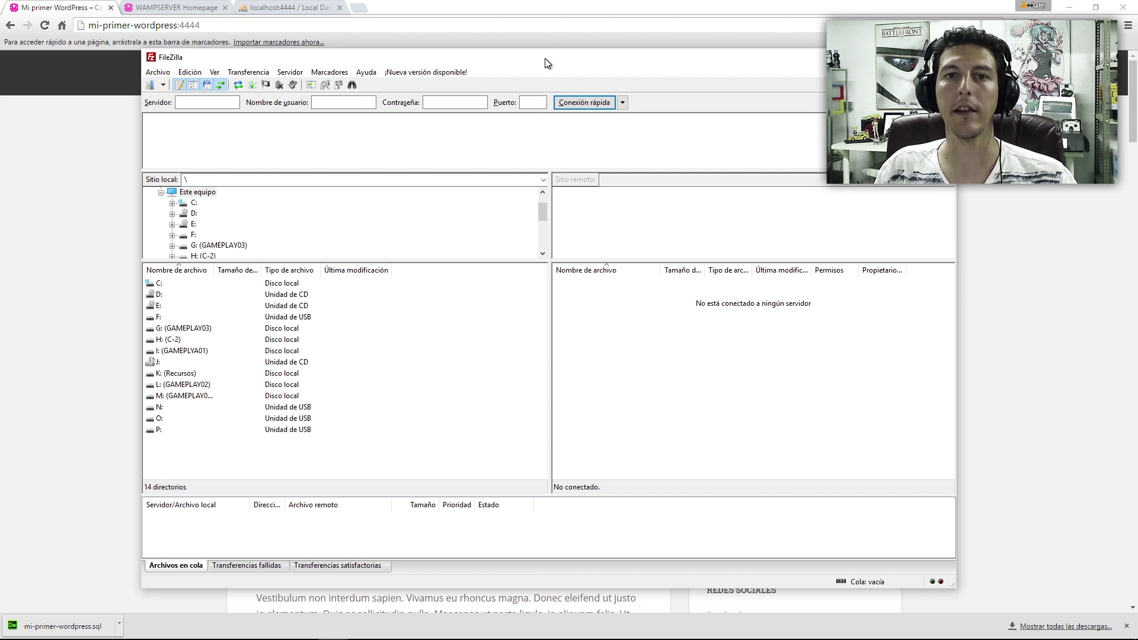
- Enter ftp.rafelsanso.com as the server address in FileZilla's quickconnect bar
drag(546, 58, 547, 61)
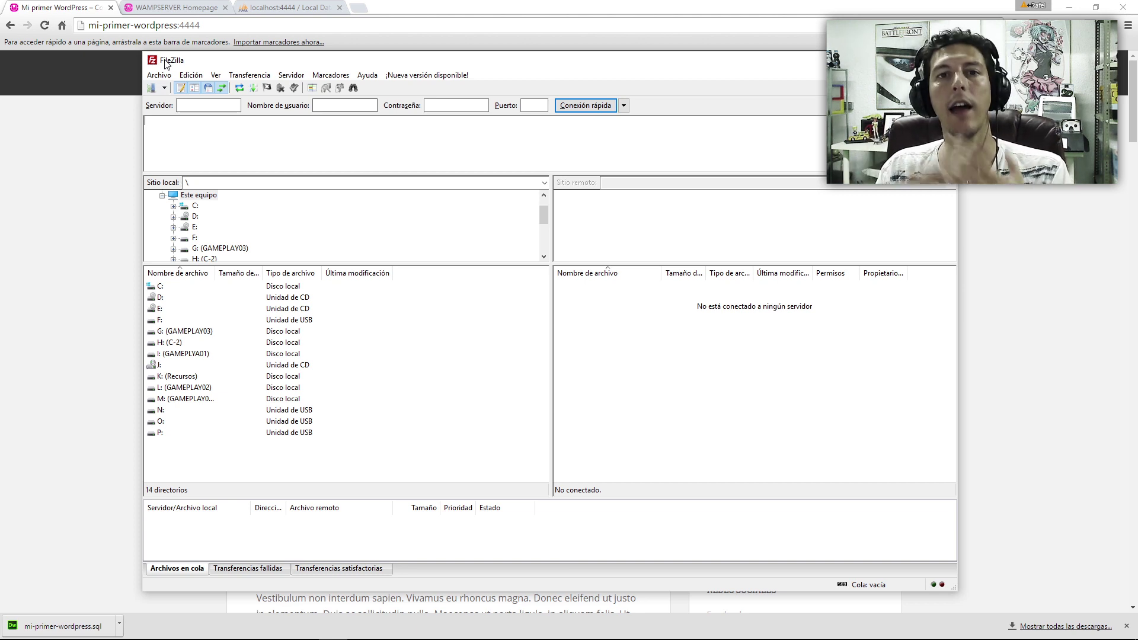
click(179, 107)
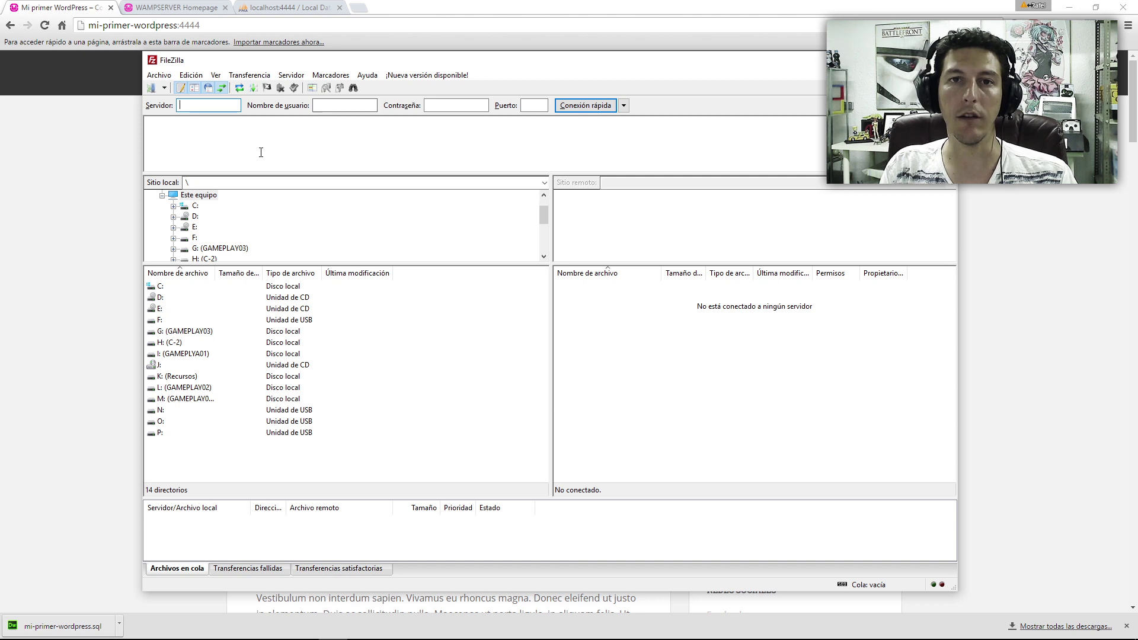
text(ftp.rafelsa)
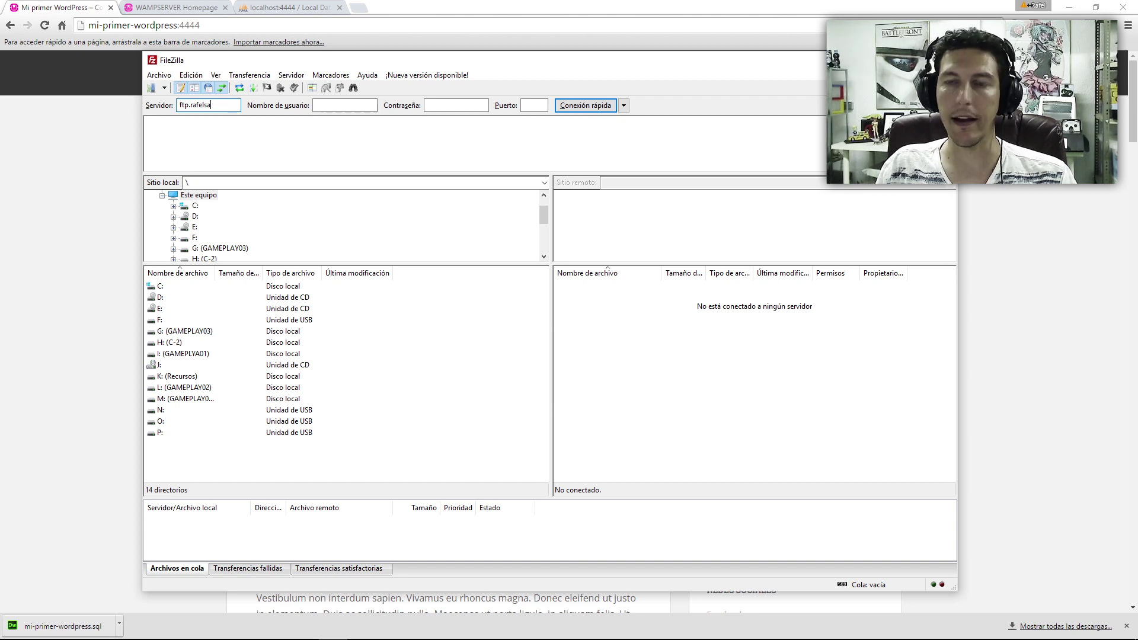
text(nso.com)
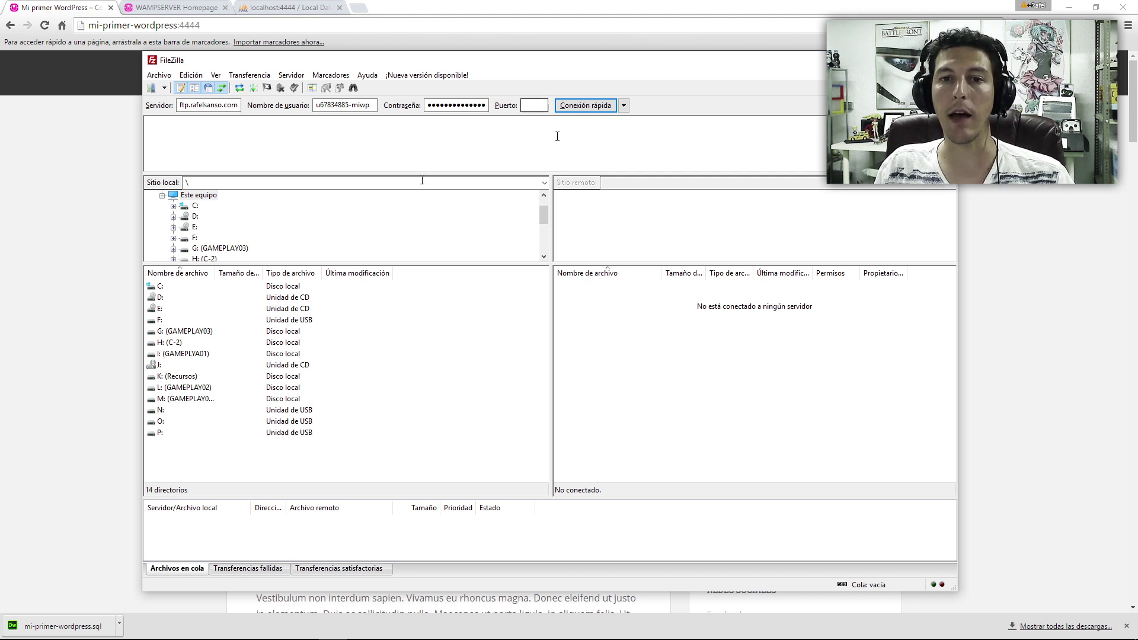
- Connect to the FTP server and open the local C:\wamp64\www\mi-primer-wordpress folder
click(586, 108)
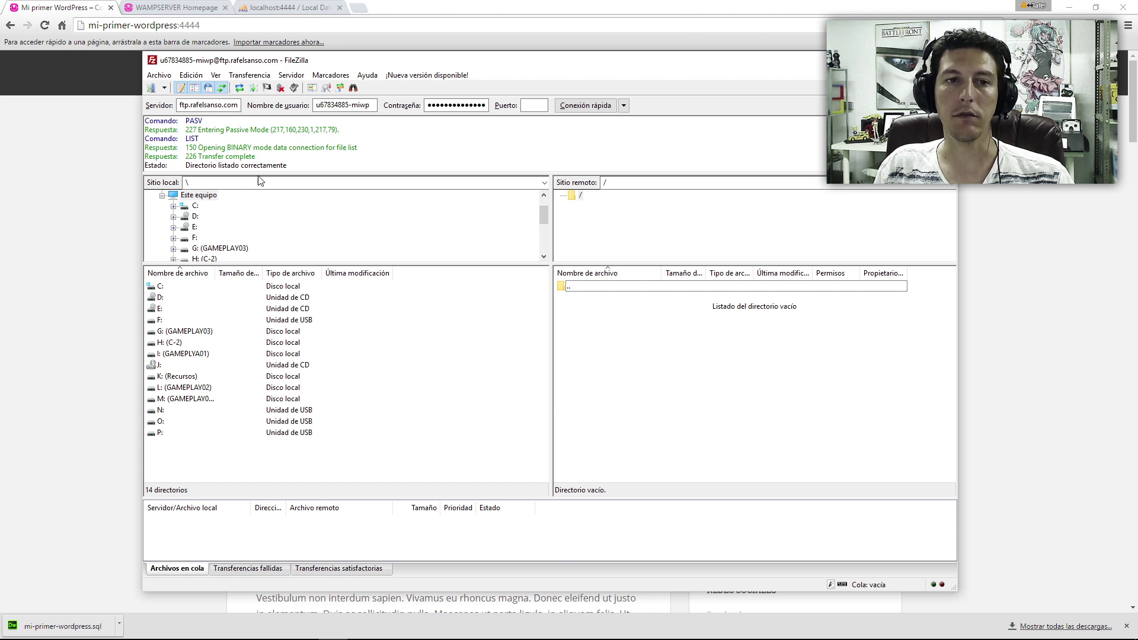
drag(190, 156, 255, 157)
click(191, 155)
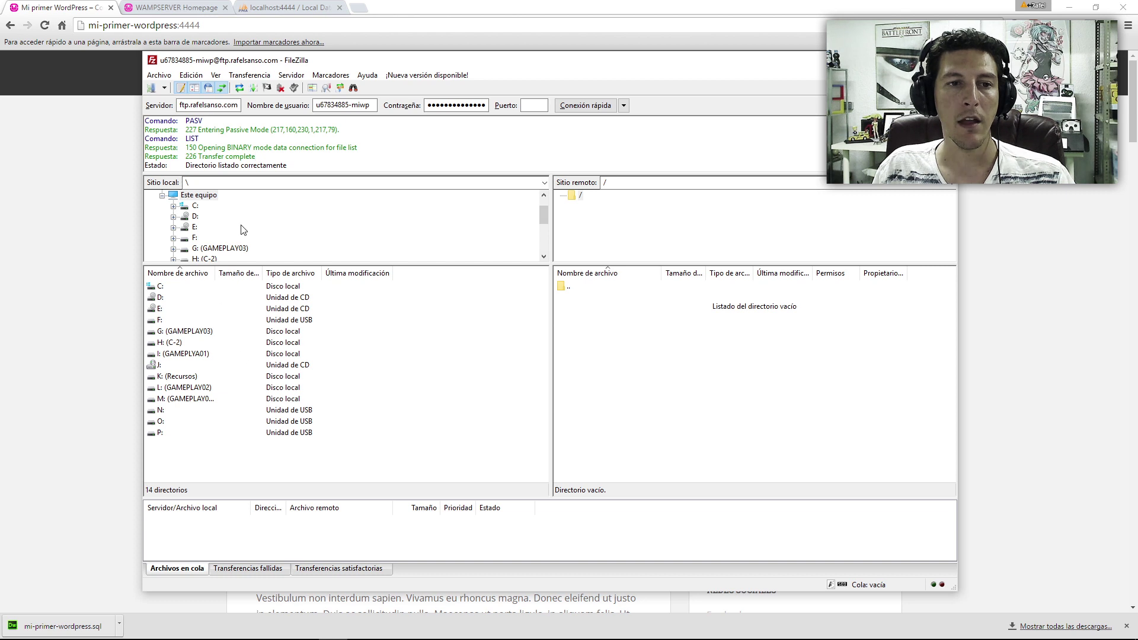
double_click(180, 208)
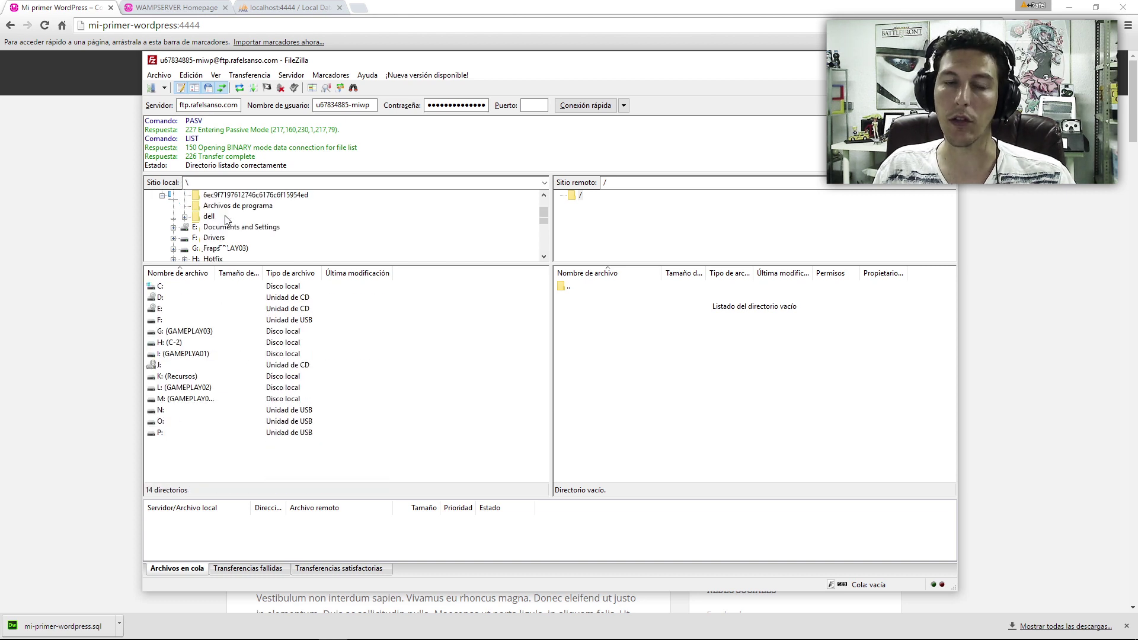
click(204, 246)
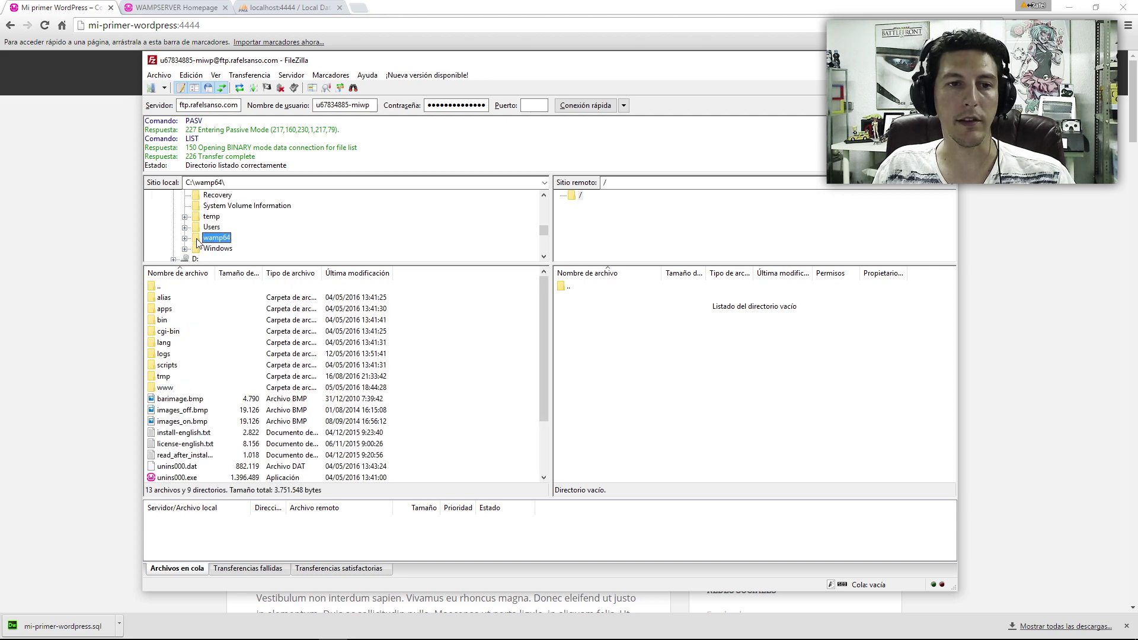
double_click(165, 387)
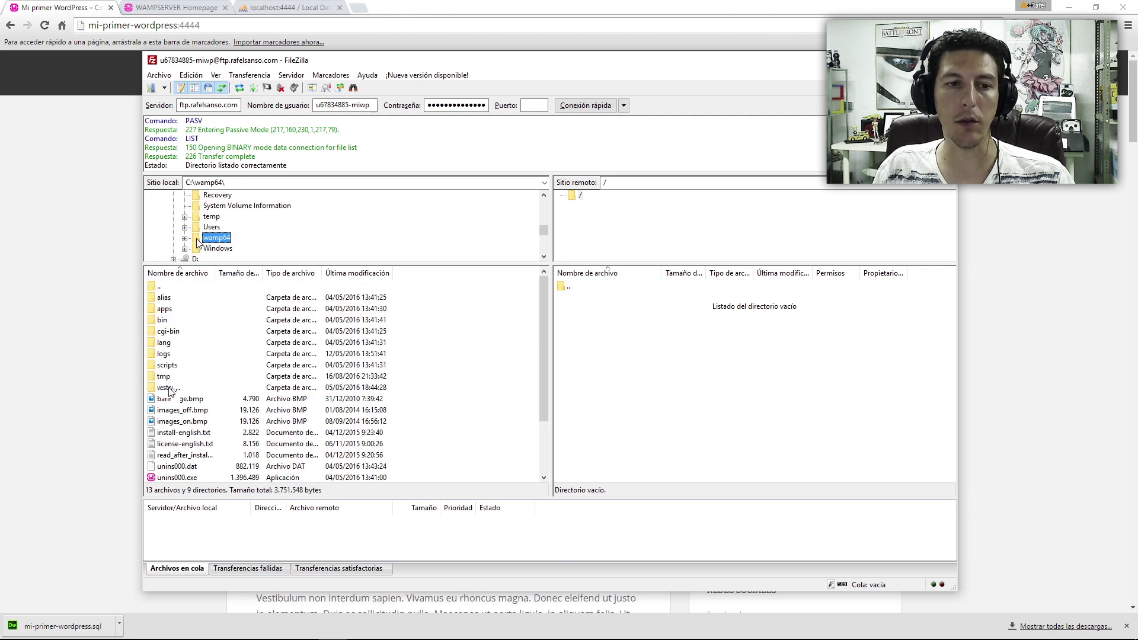
click(212, 298)
double_click(211, 299)
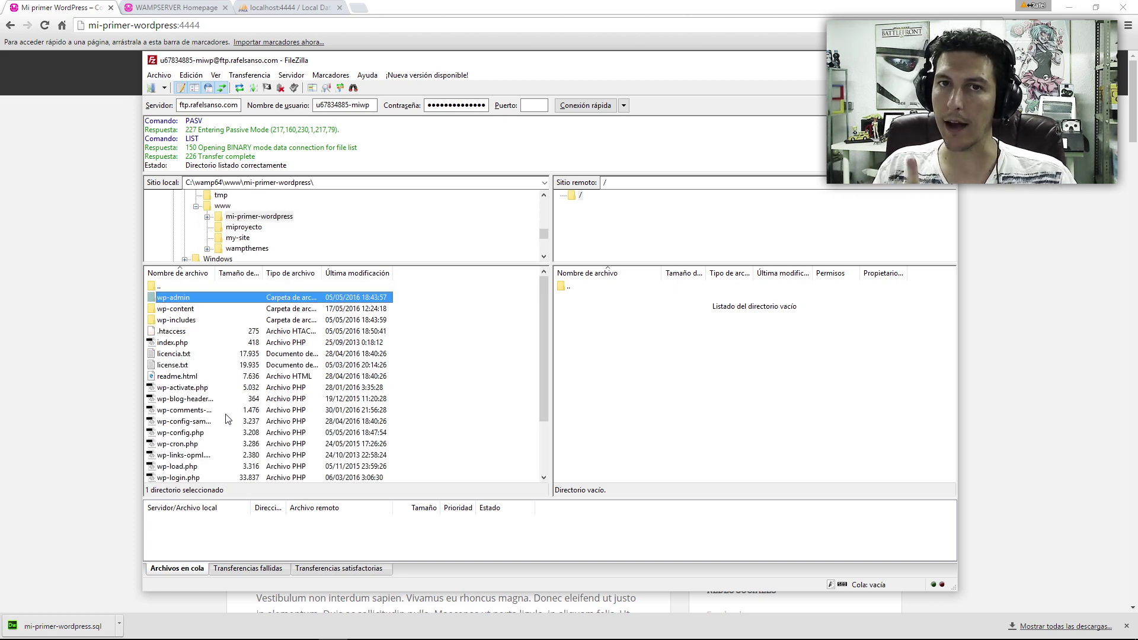
- Upload all the site files except wp-config.php to the server's root folder
key(ctrl+a)
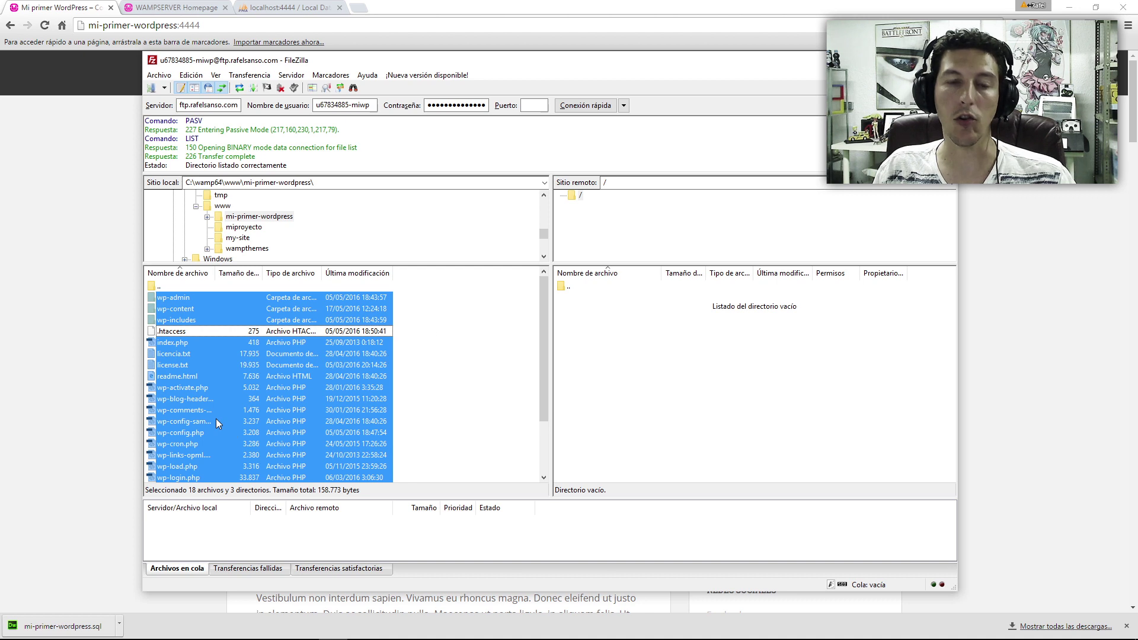
ctrl+click(216, 432)
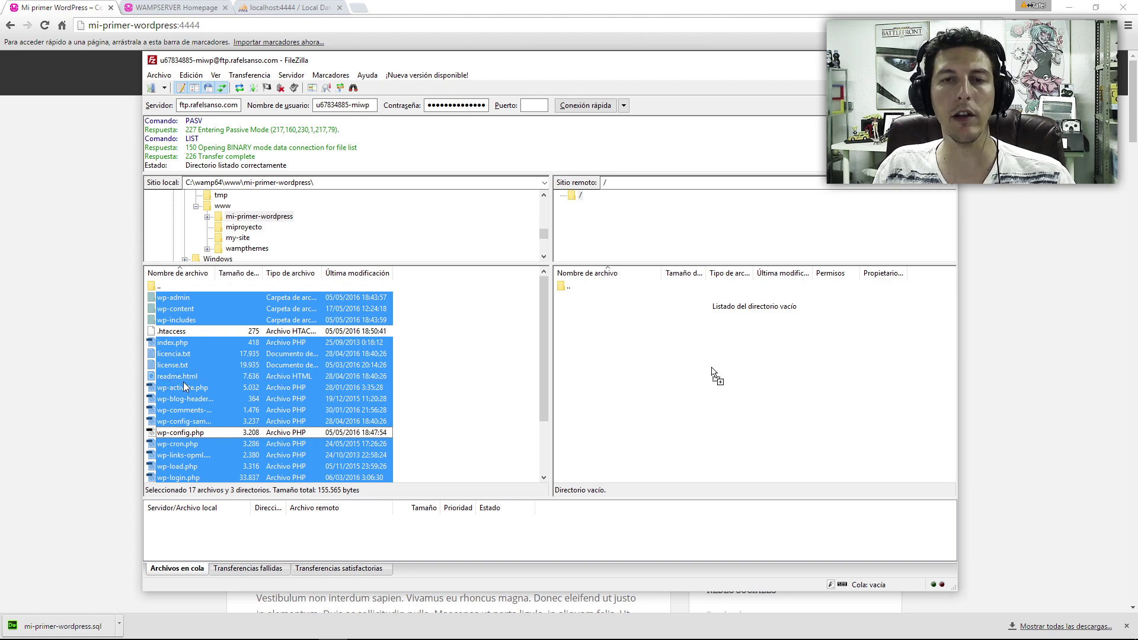
drag(185, 386, 988, 408)
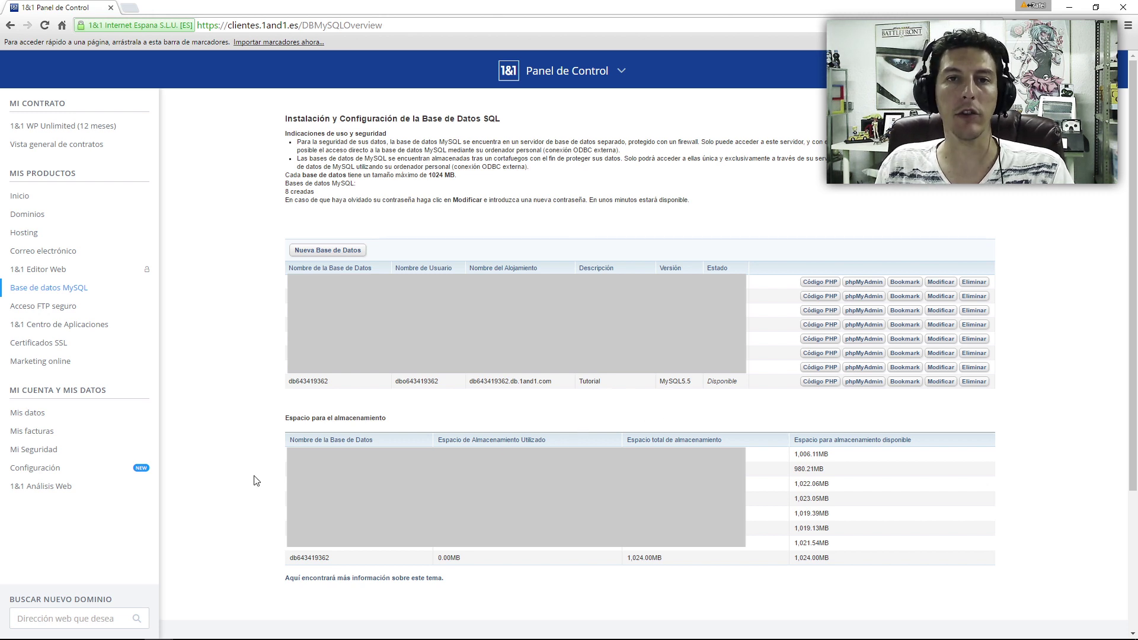
- Open phpMyAdmin from the Tutorial database's row on the MySQL database page
drag(596, 415, 569, 396)
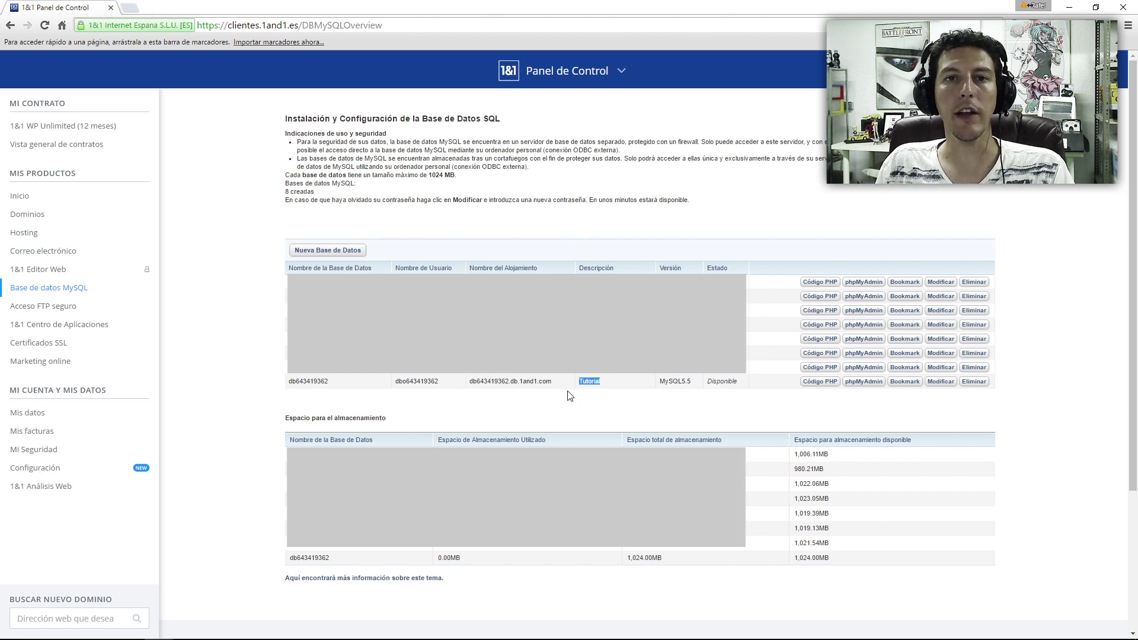
click(872, 384)
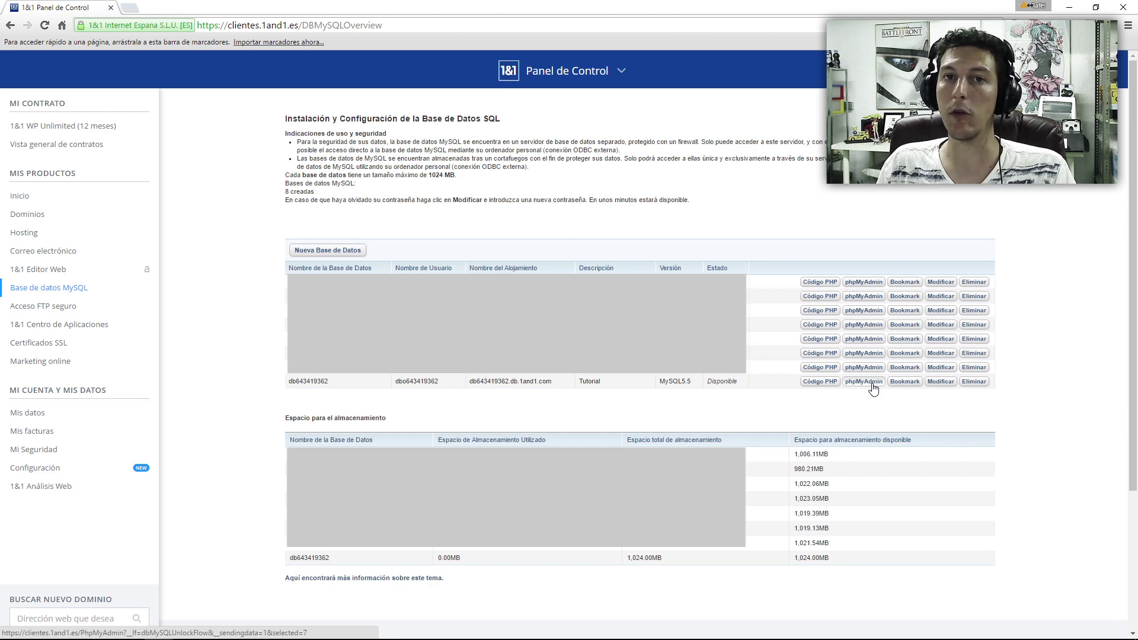
click(872, 383)
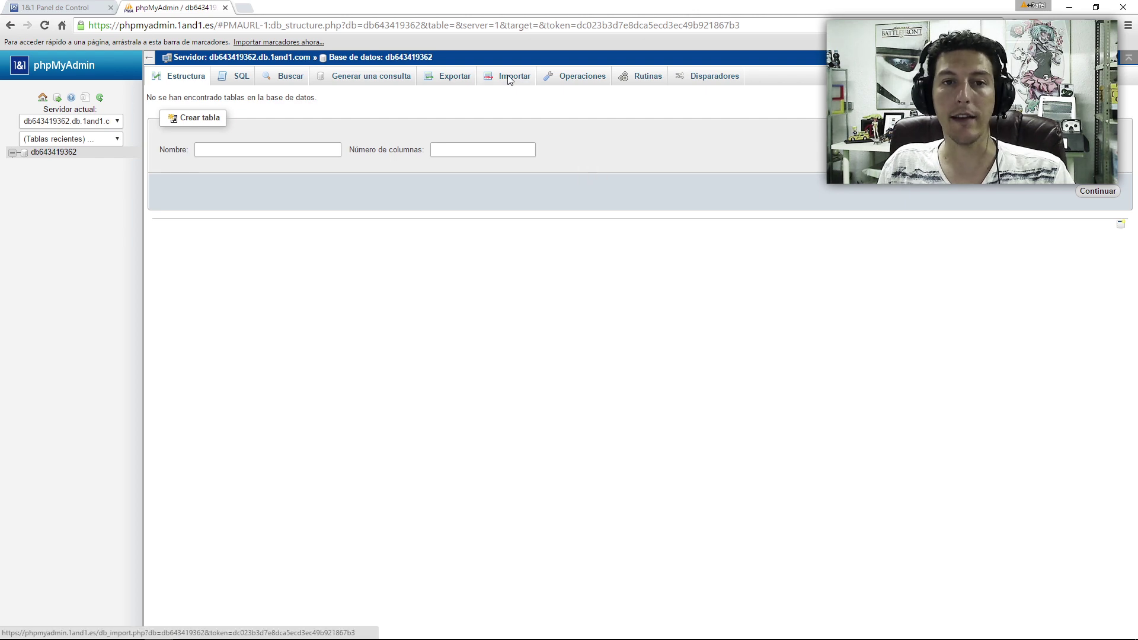
- Import the mi-primer-wordpress.sql file into db643419362 through phpMyAdmin's Importar form
click(510, 79)
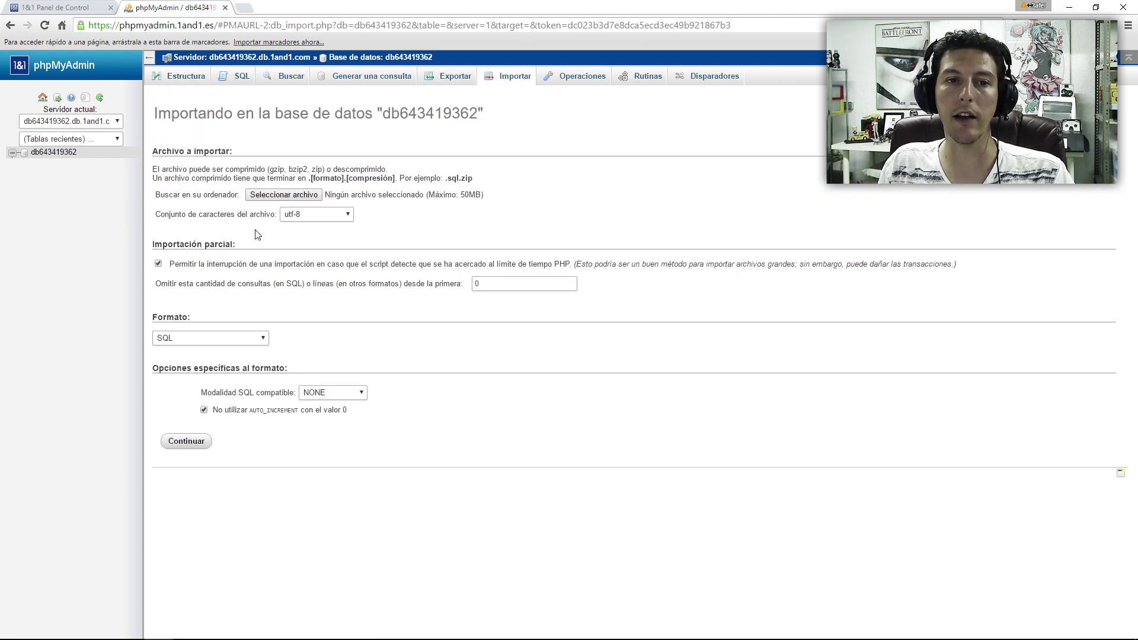
click(273, 196)
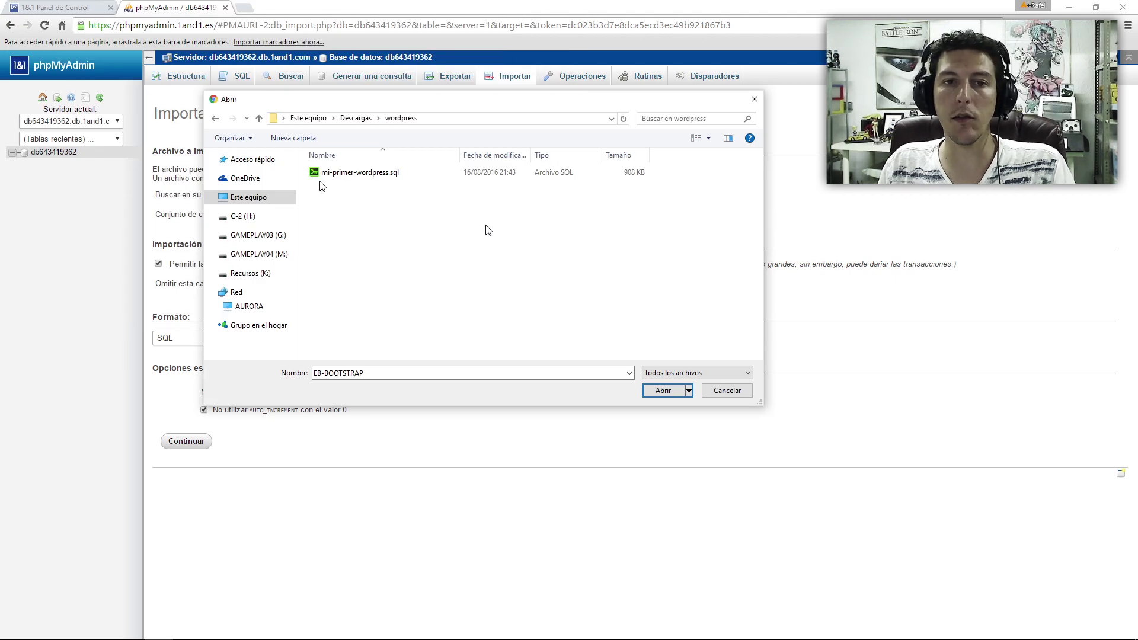
click(350, 175)
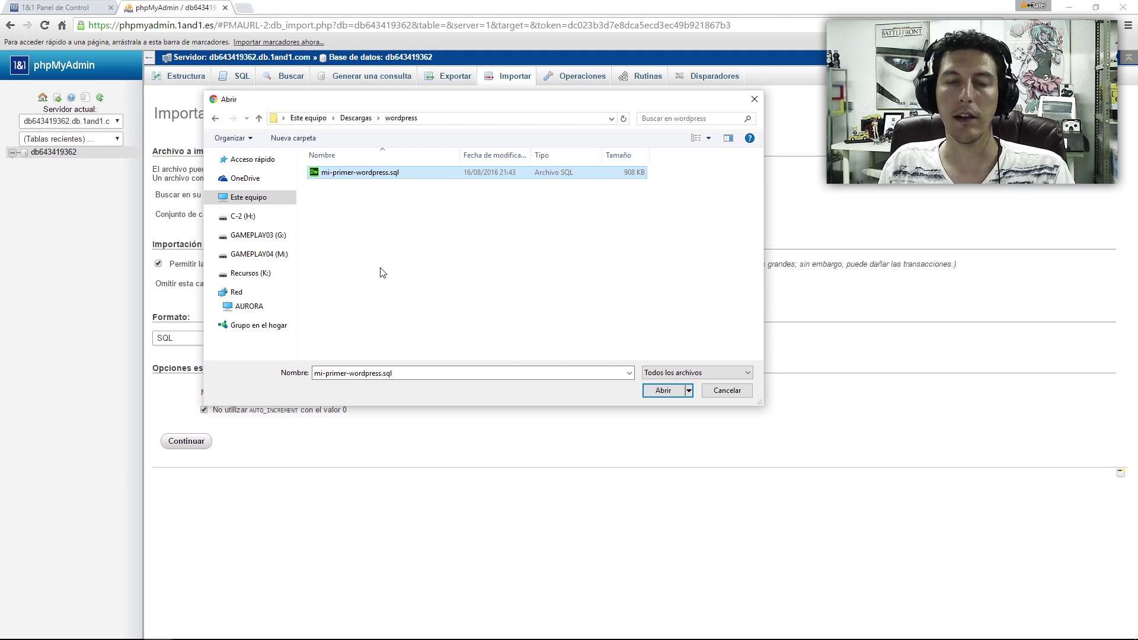
key(Return)
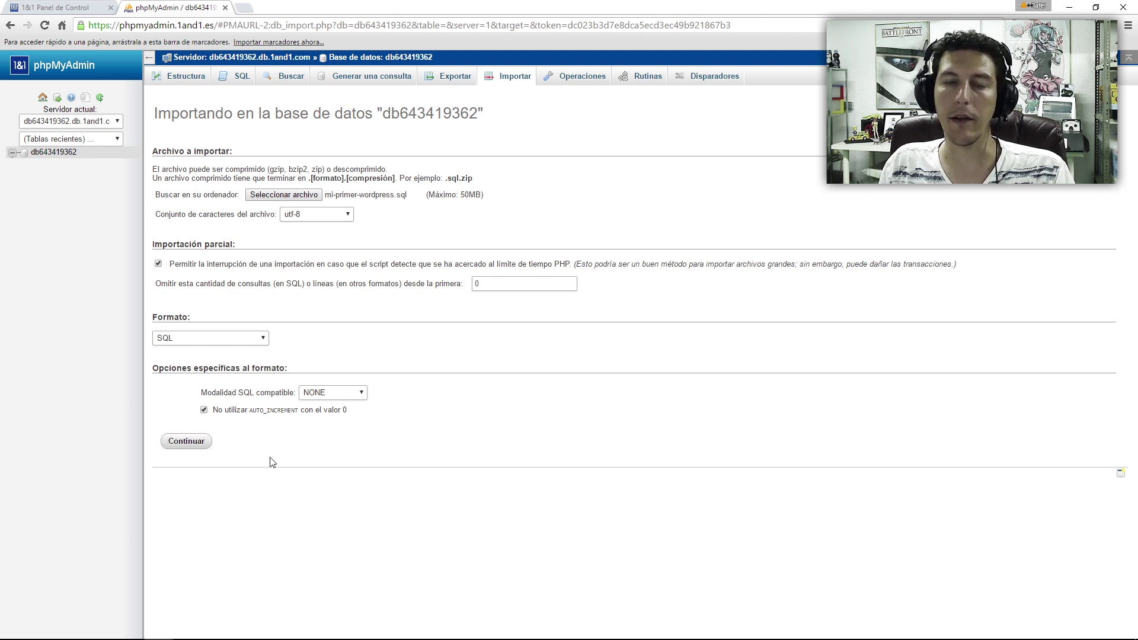
click(191, 449)
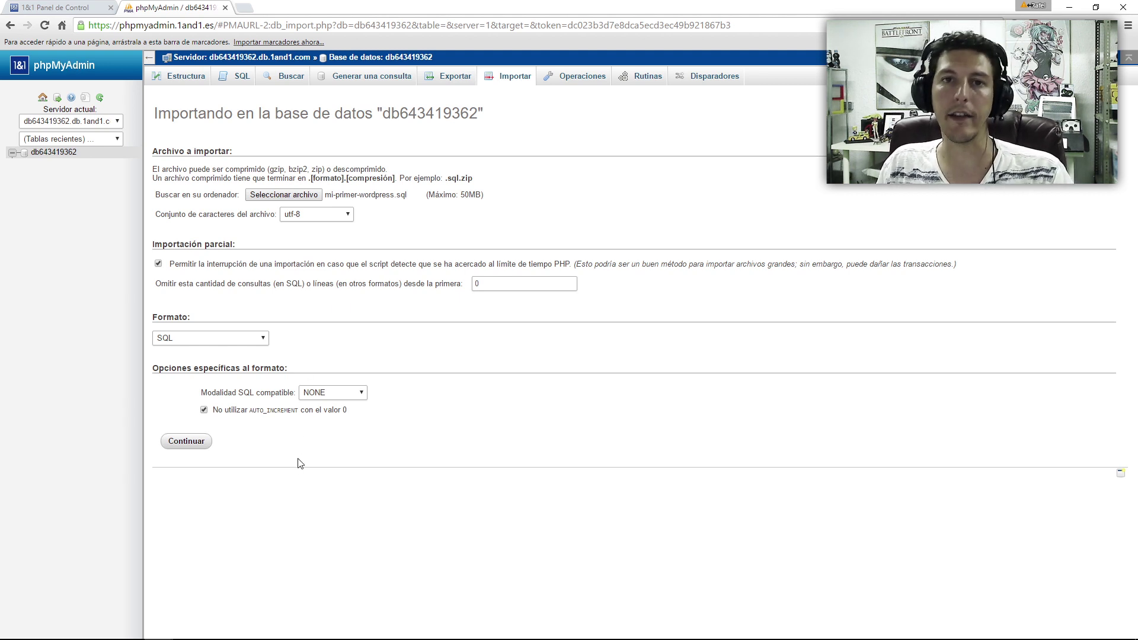
click(191, 440)
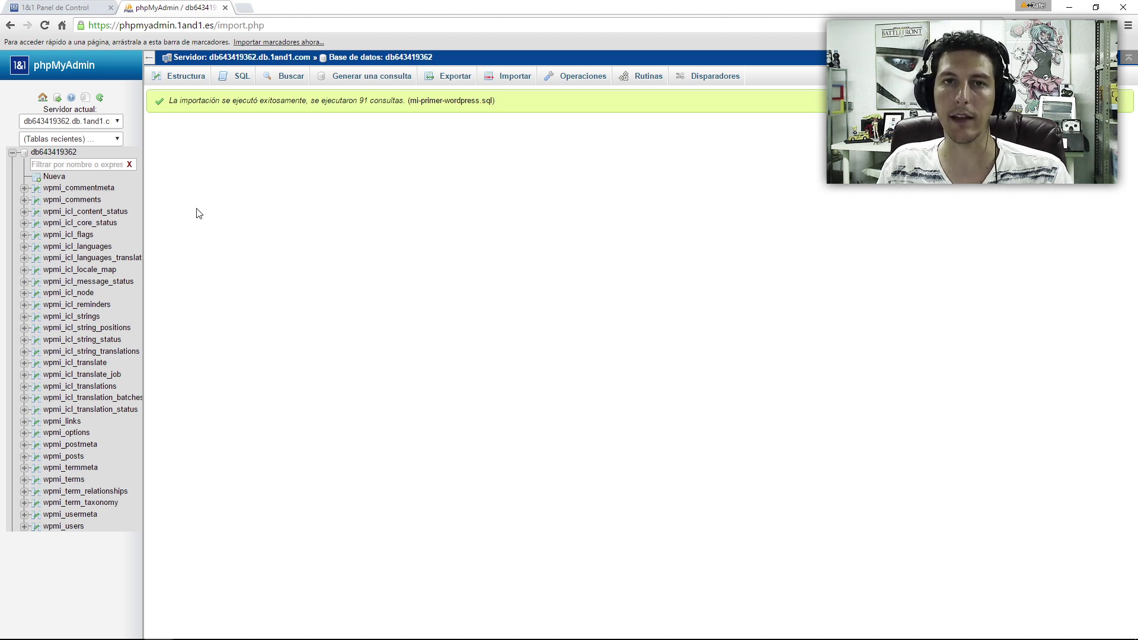
- Switch over to the FileZilla window to check the upload
key(alt+Tab)
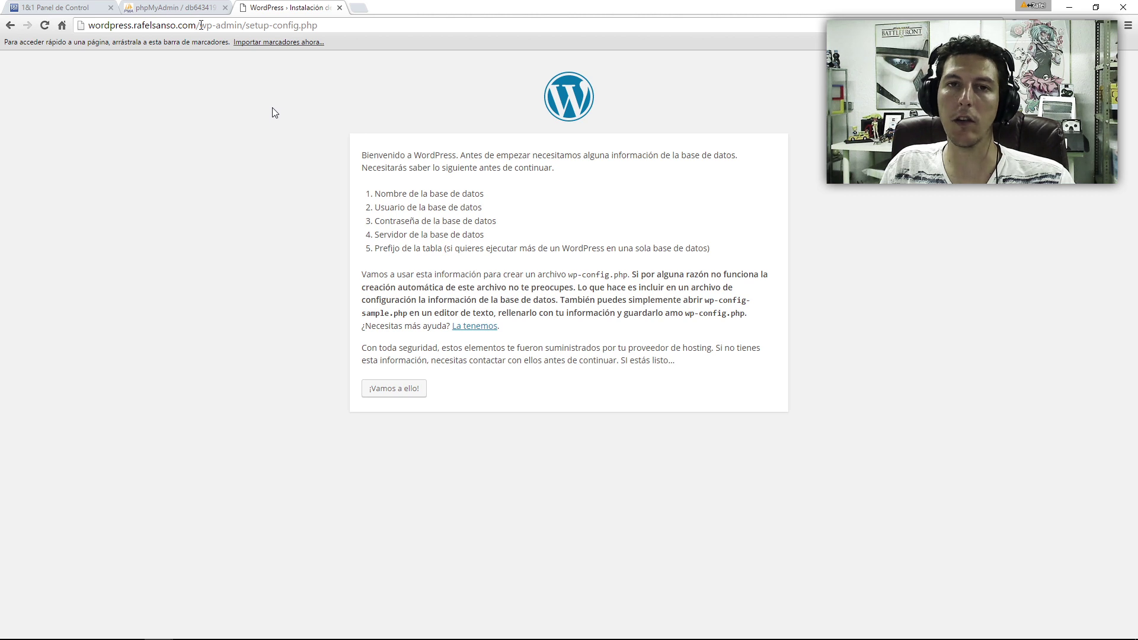
- Point out the wordpress.rafelsanso.com domain on the setup page, then return to FileZilla
drag(199, 25, 83, 143)
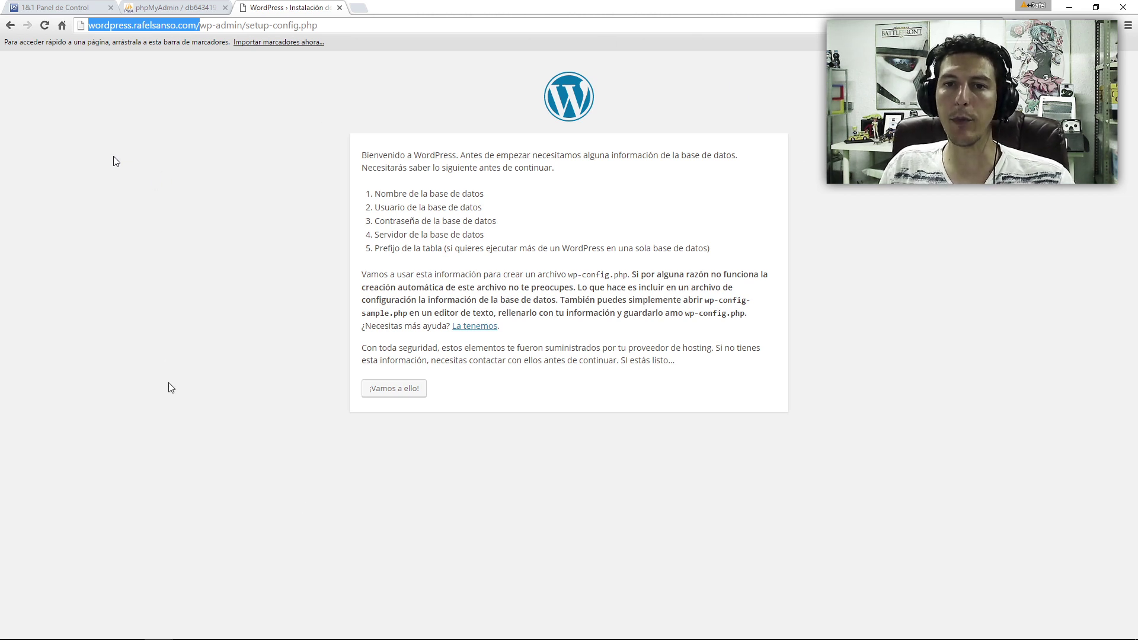
click(578, 490)
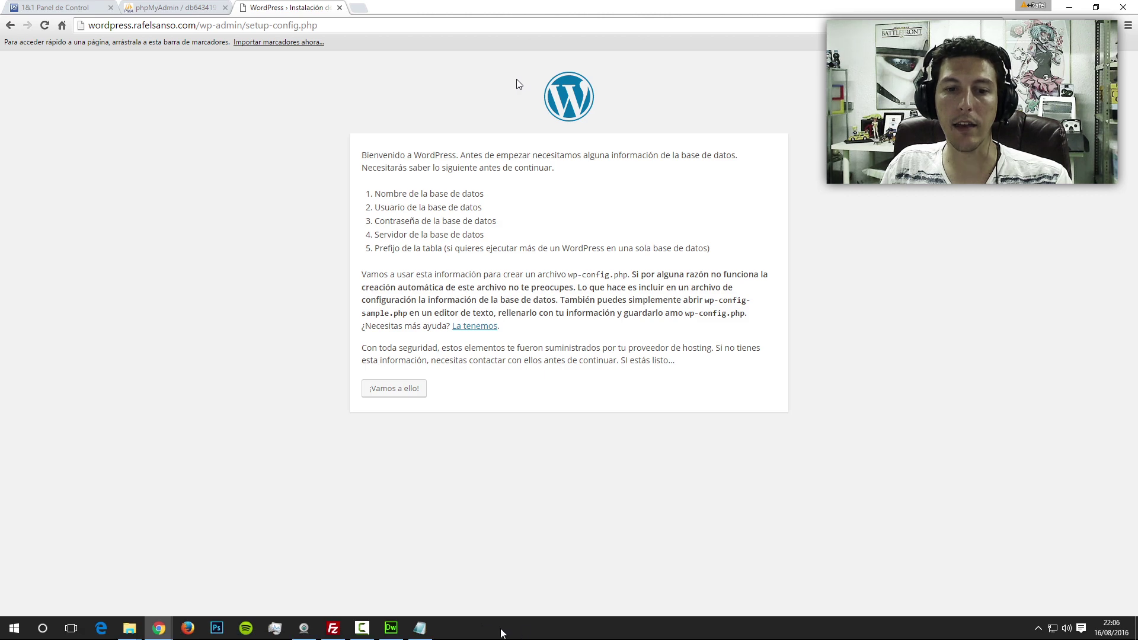
click(333, 628)
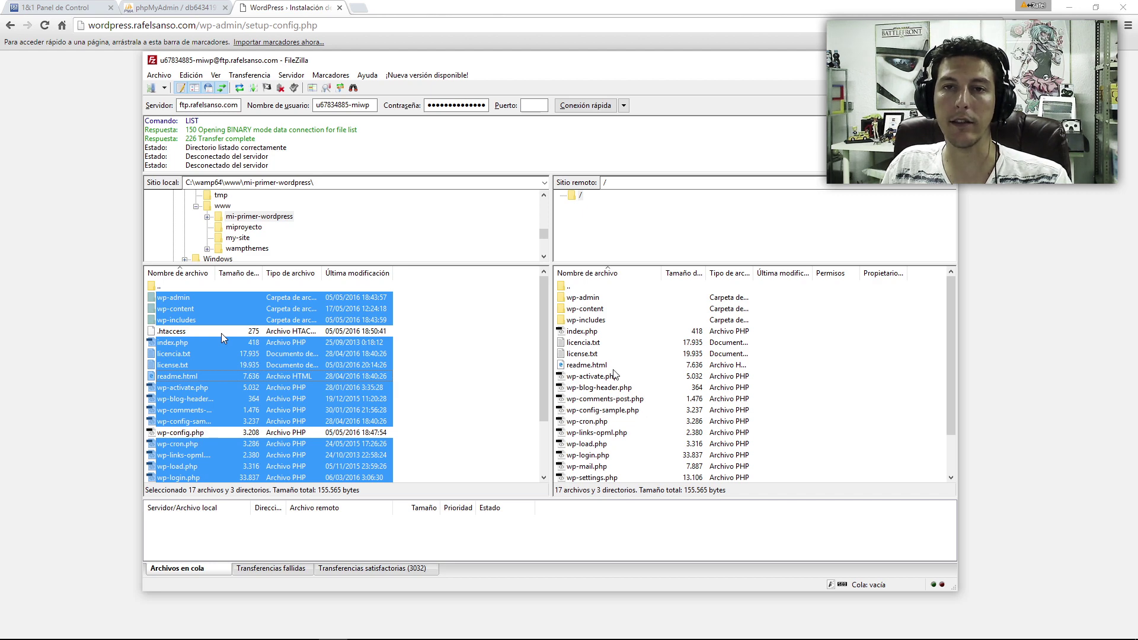
- Single out the local wp-config.php as the file not uploaded, then go back to the browser
click(180, 433)
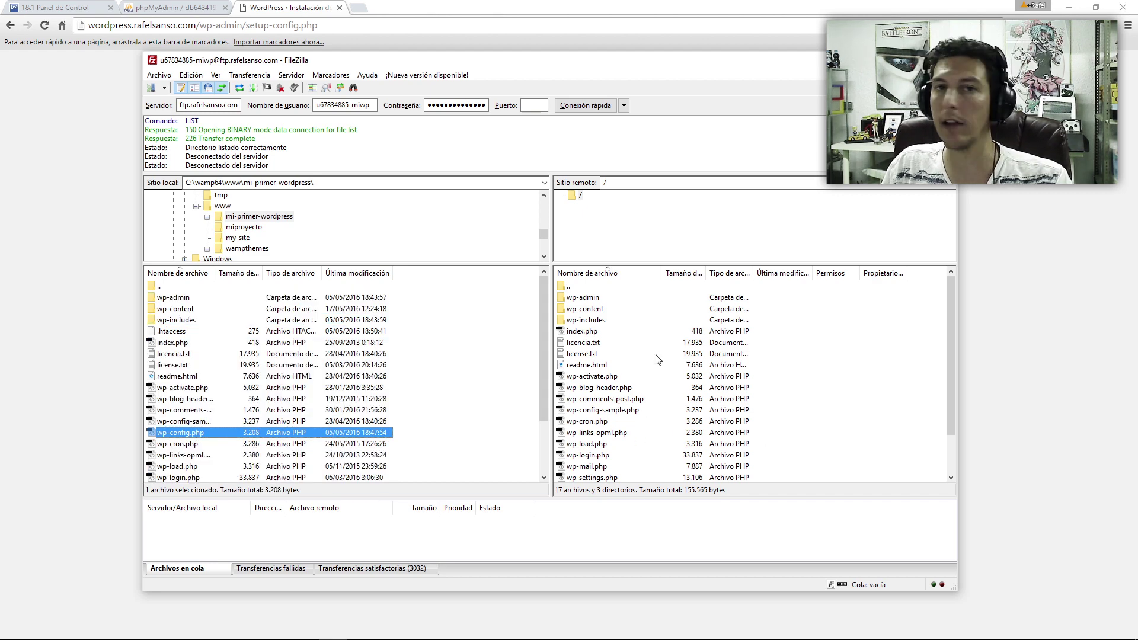
key(alt+Tab)
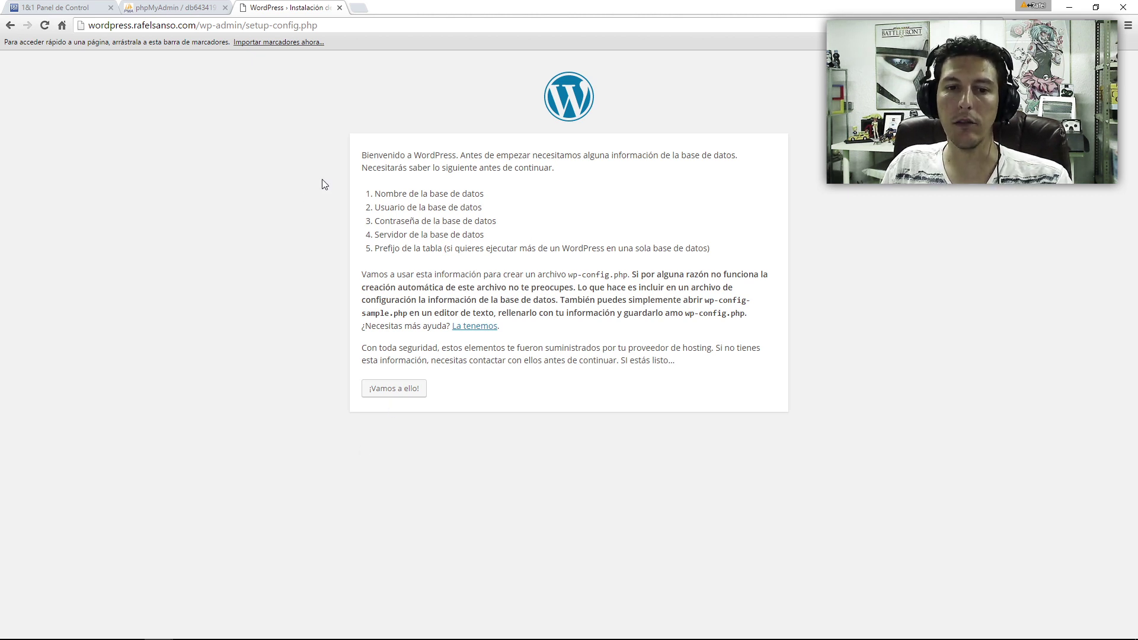
- Enter the db643419362 connection details with table prefix wpmi_, verified in phpMyAdmin, and submit
click(394, 388)
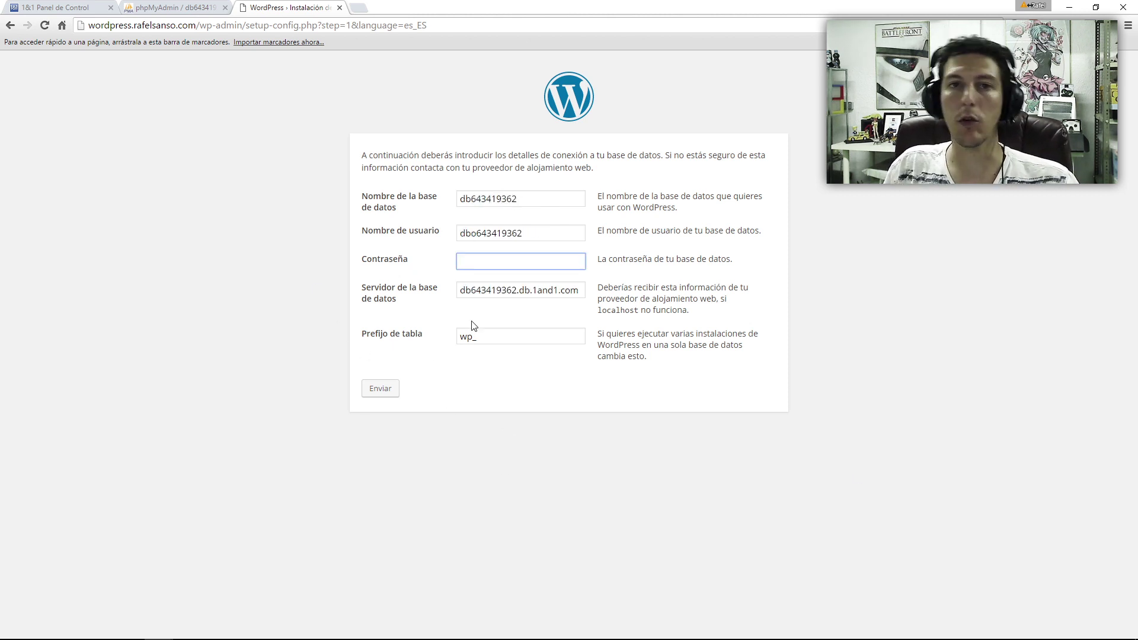
click(471, 333)
text(mi)
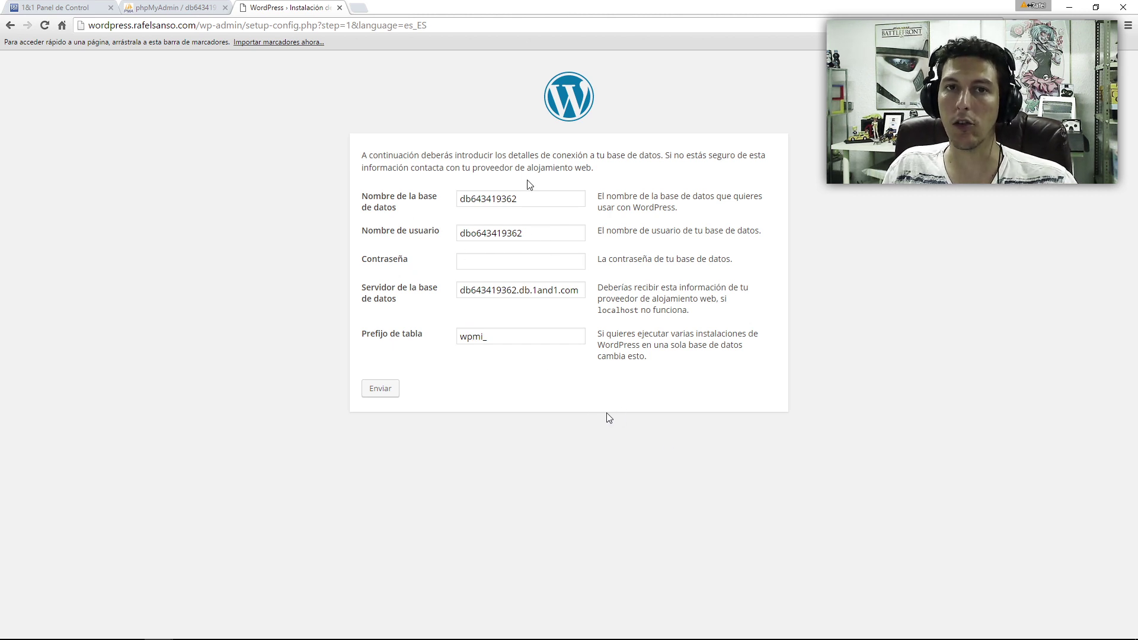
click(492, 337)
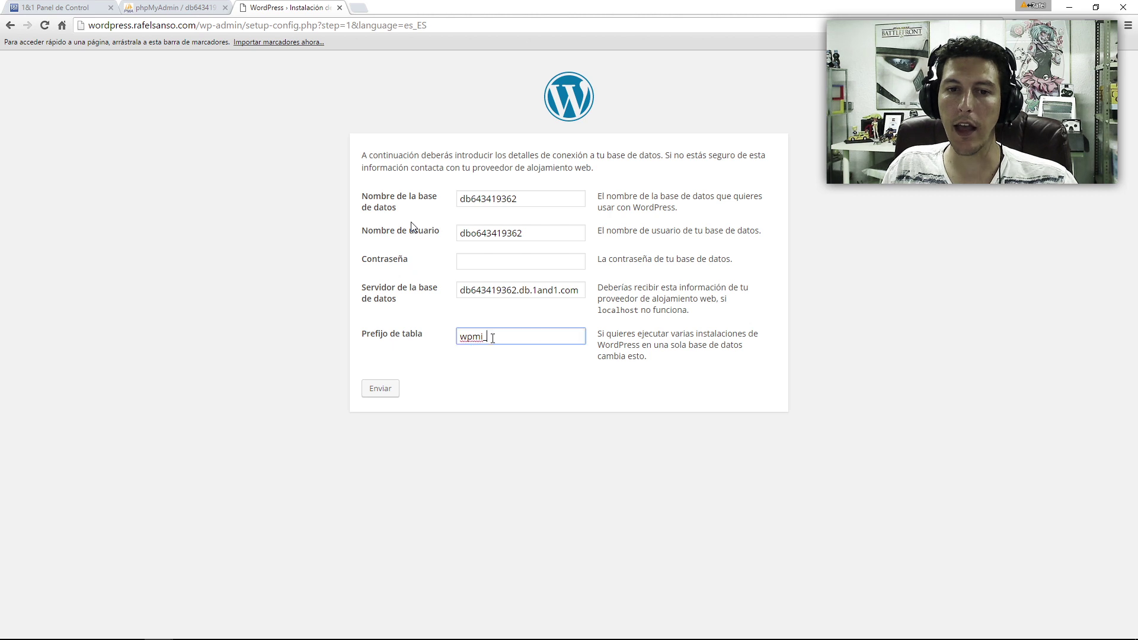
drag(493, 338, 369, 341)
click(412, 224)
click(417, 334)
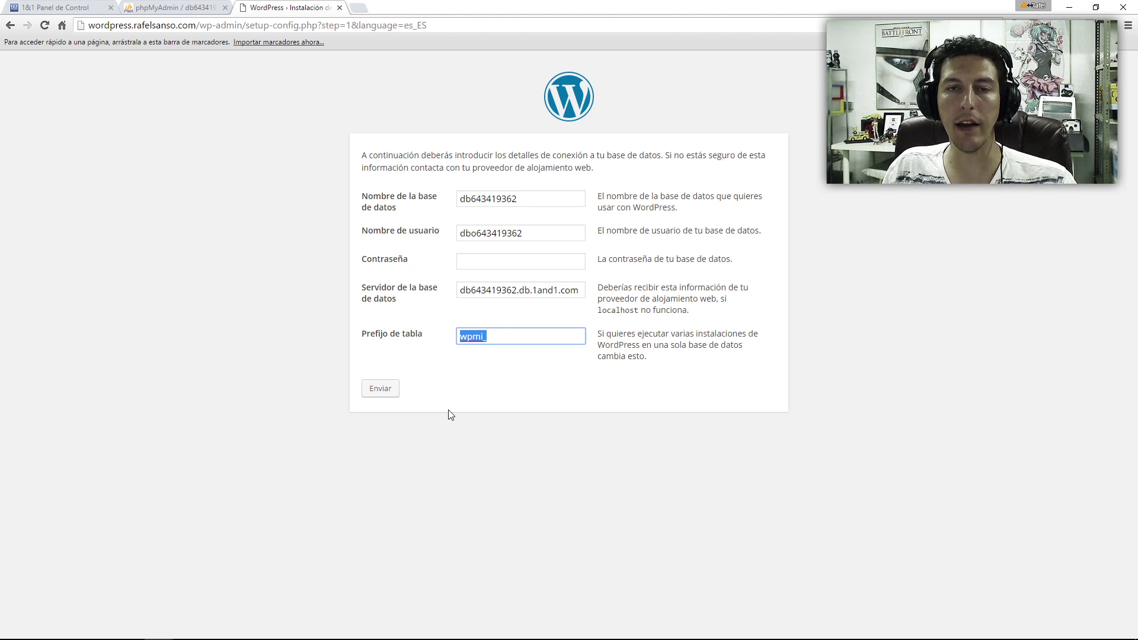
click(176, 8)
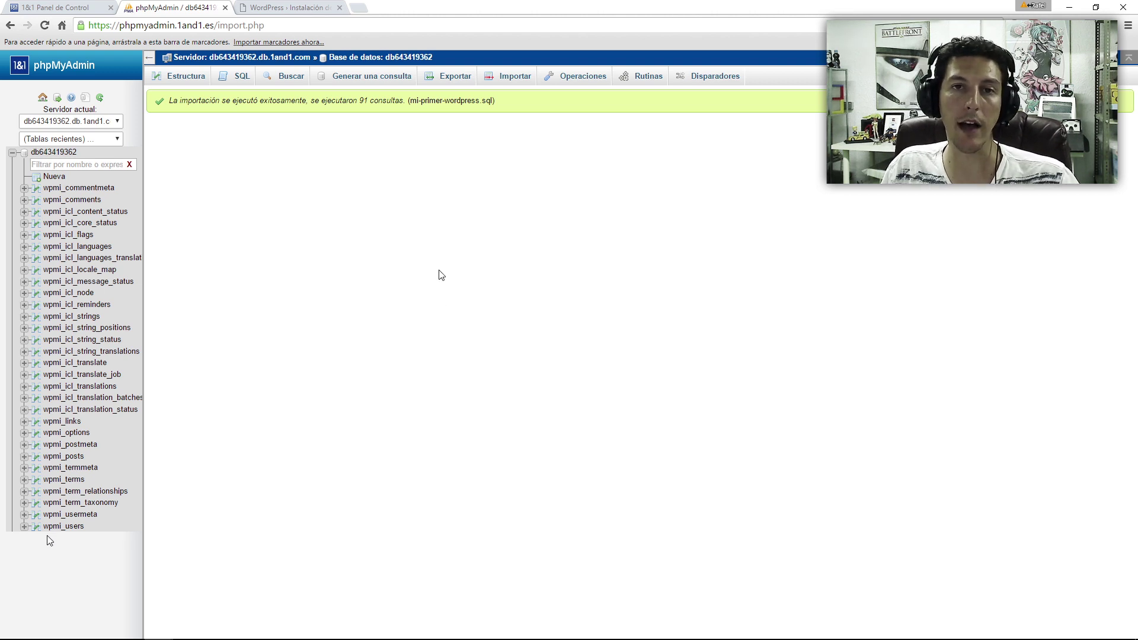
click(276, 8)
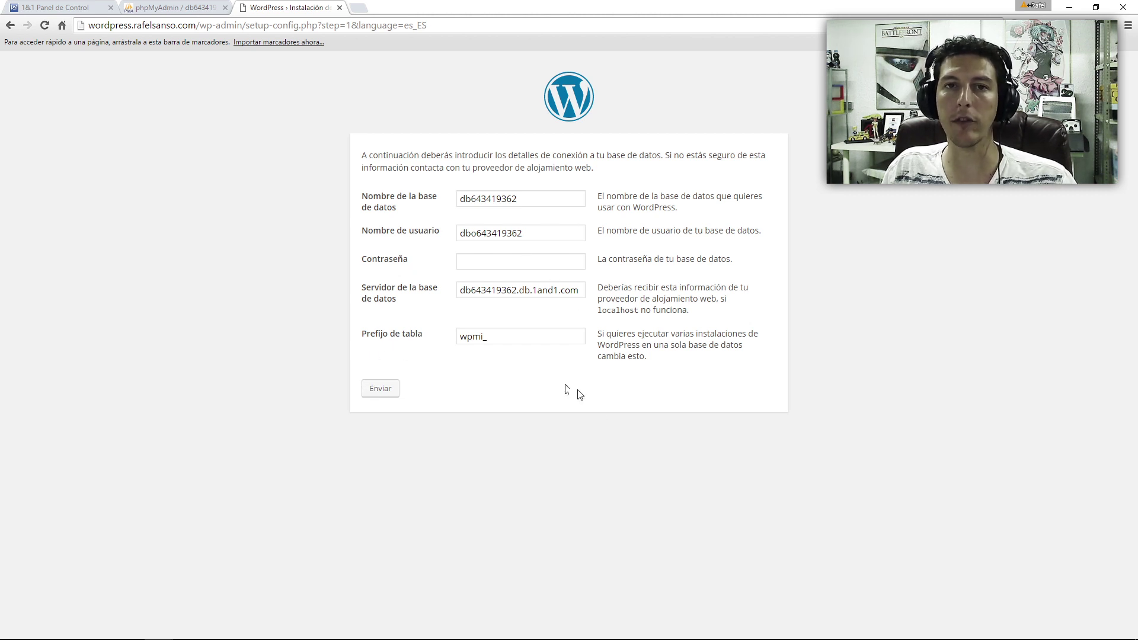
key(Return)
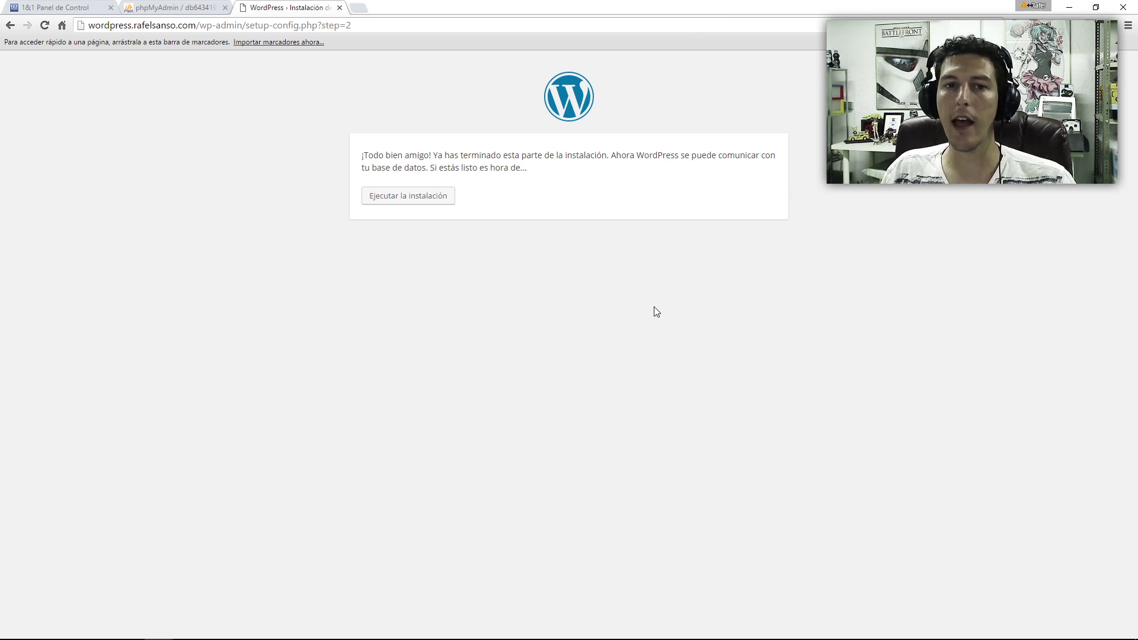
- Run the installation, then log in at the site's /wp-admin/ address to reach the dashboard
click(433, 209)
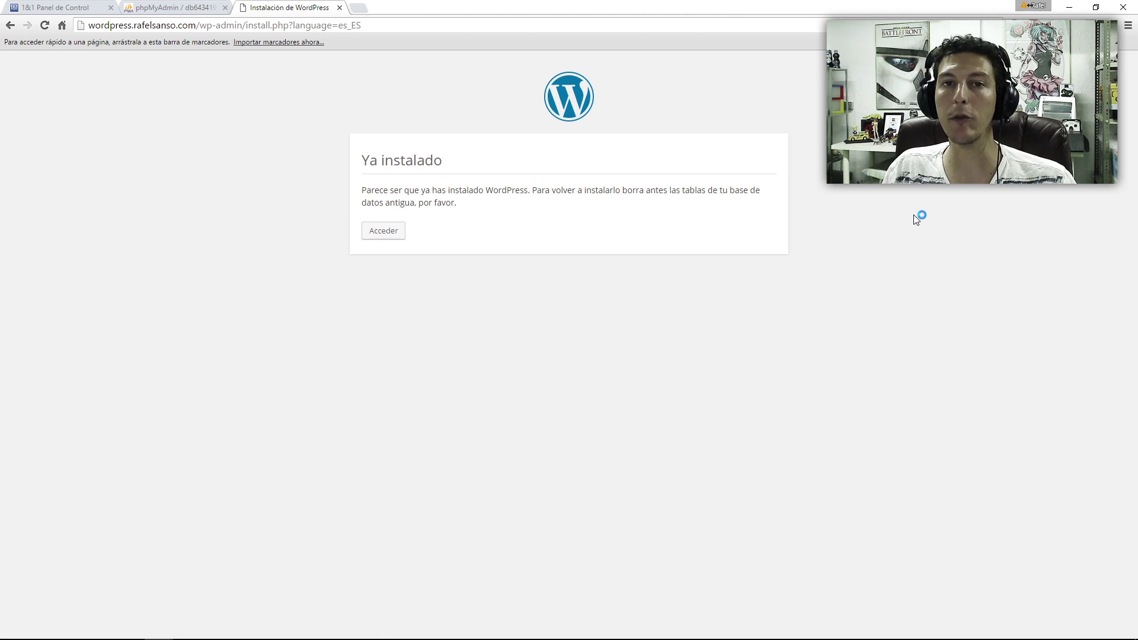
click(382, 233)
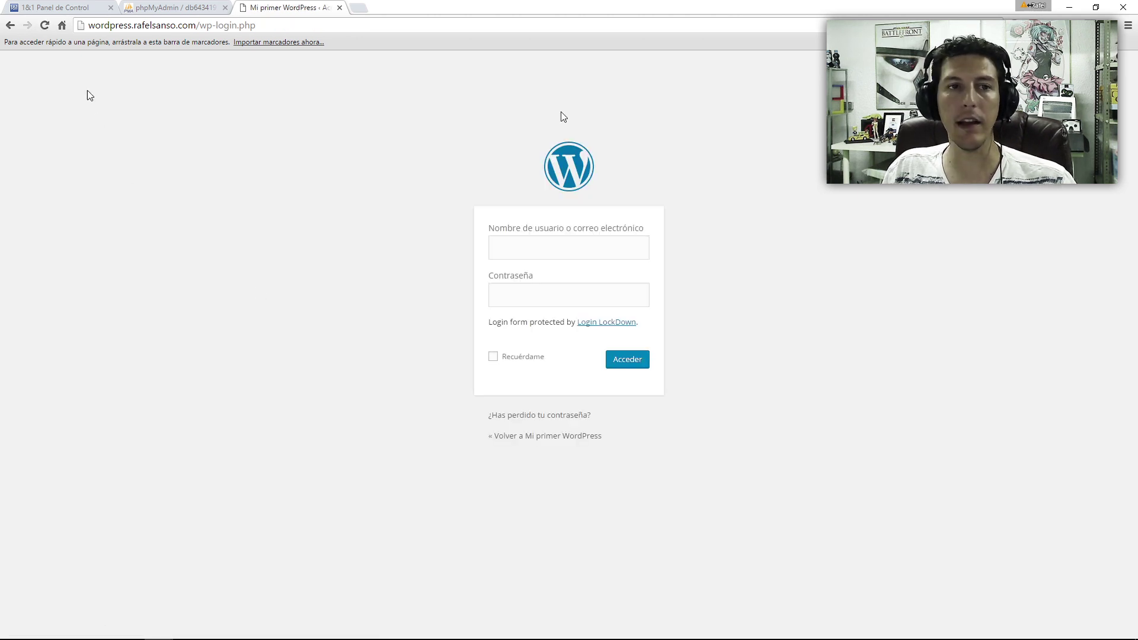
click(188, 24)
key(Home)
key(ctrl+Right)
key(ctrl+Right)
key(ctrl+Right)
key(shift+Right)
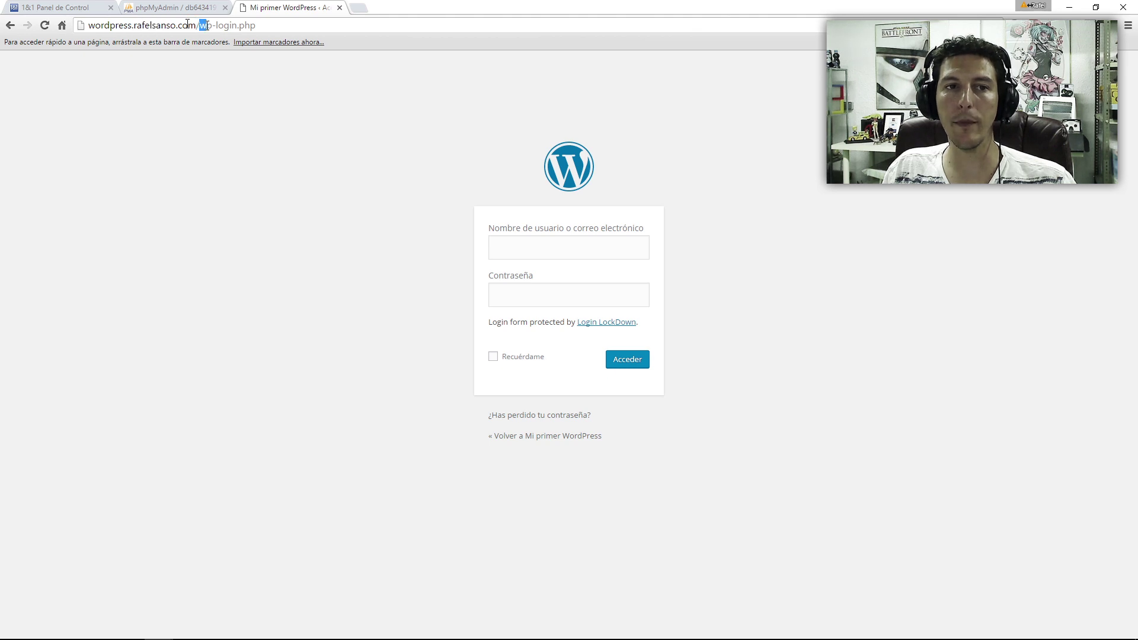
click(198, 25)
drag(207, 26, 257, 26)
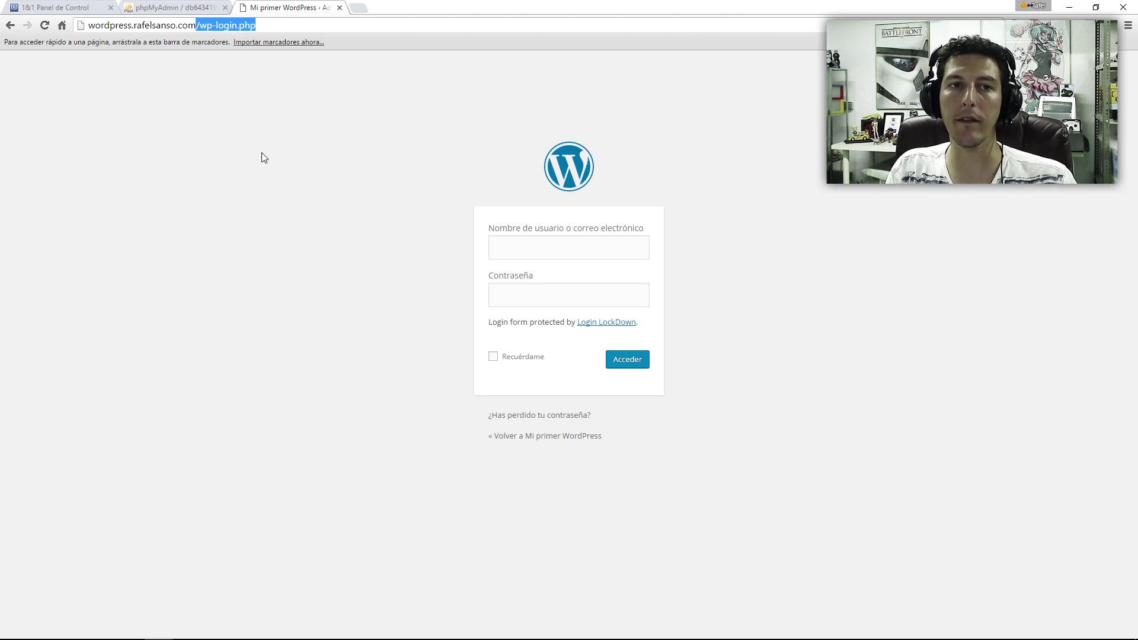
text(/wp-admin/)
key(Return)
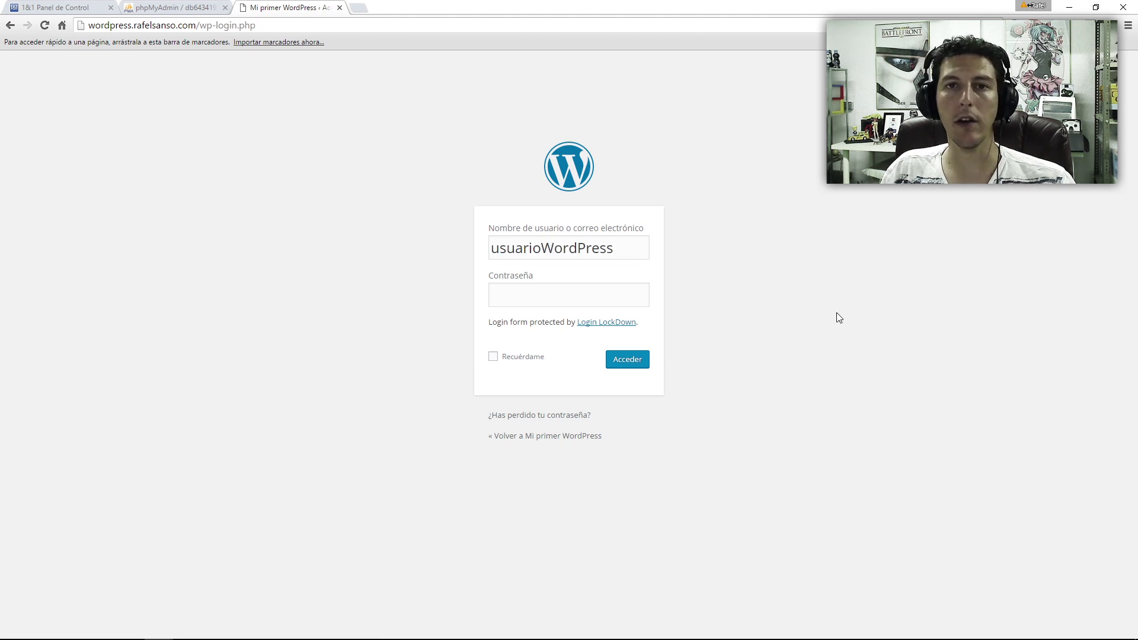
key(Return)
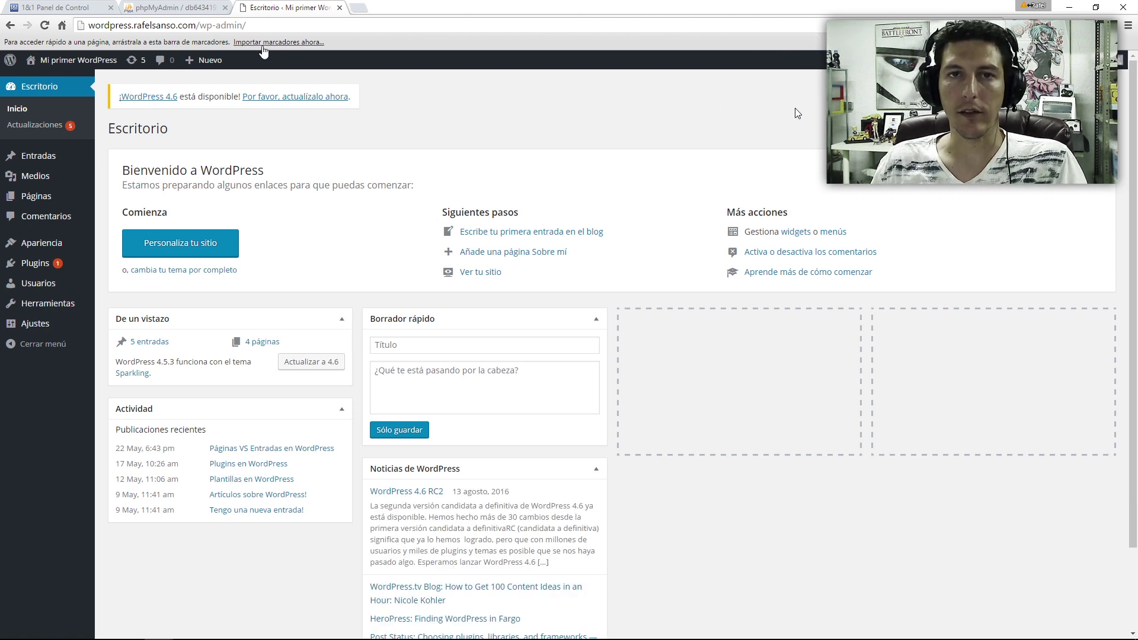
- Visit the live site's front page from the admin bar, then return to the dashboard
mouse_move(64, 71)
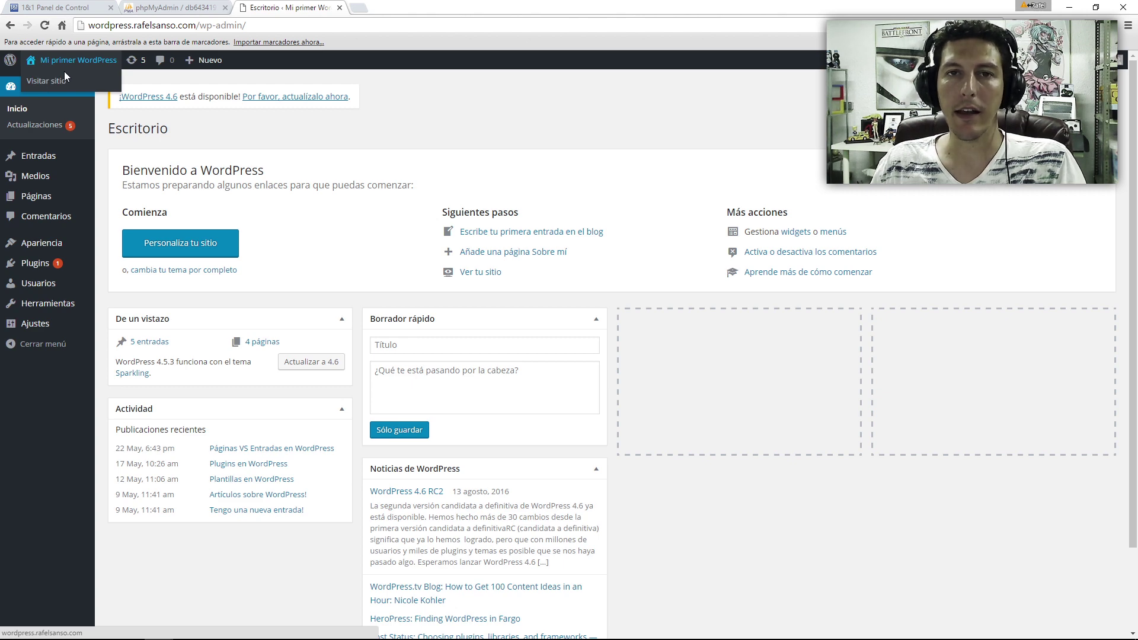
click(64, 72)
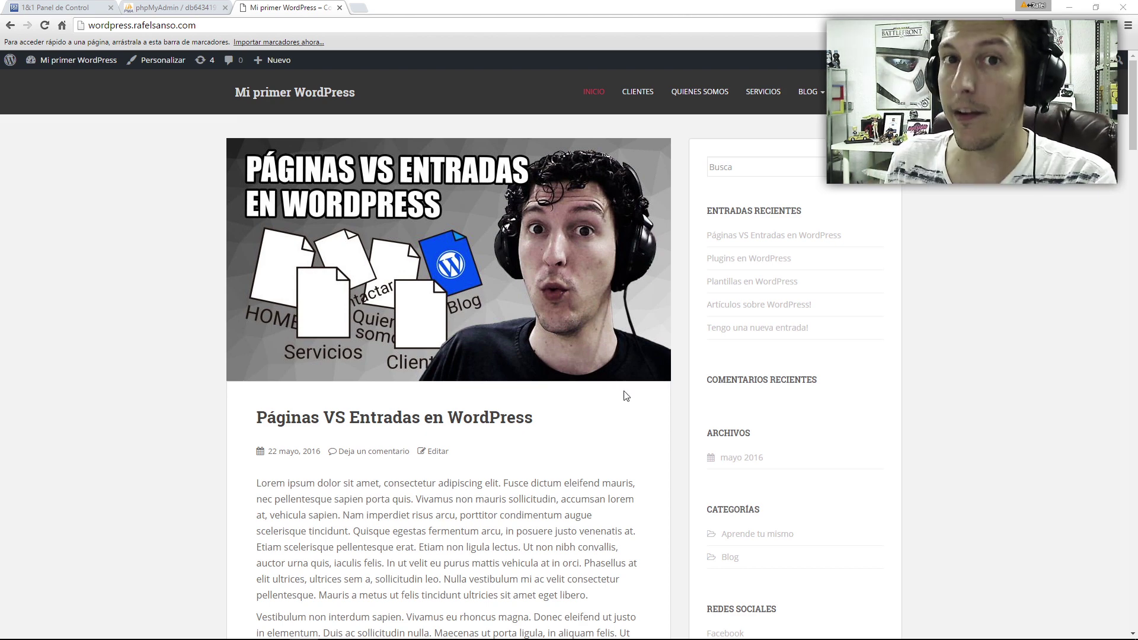
click(44, 79)
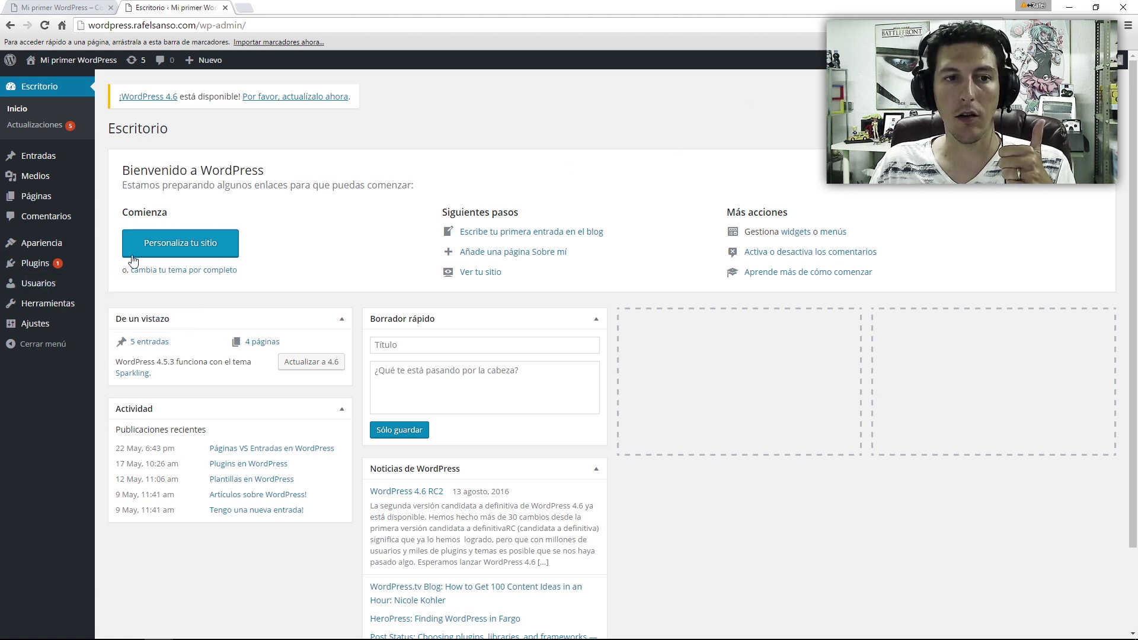
- Open the administrator's Perfil page from Usuarios > Todos los usuarios
mouse_move(41, 284)
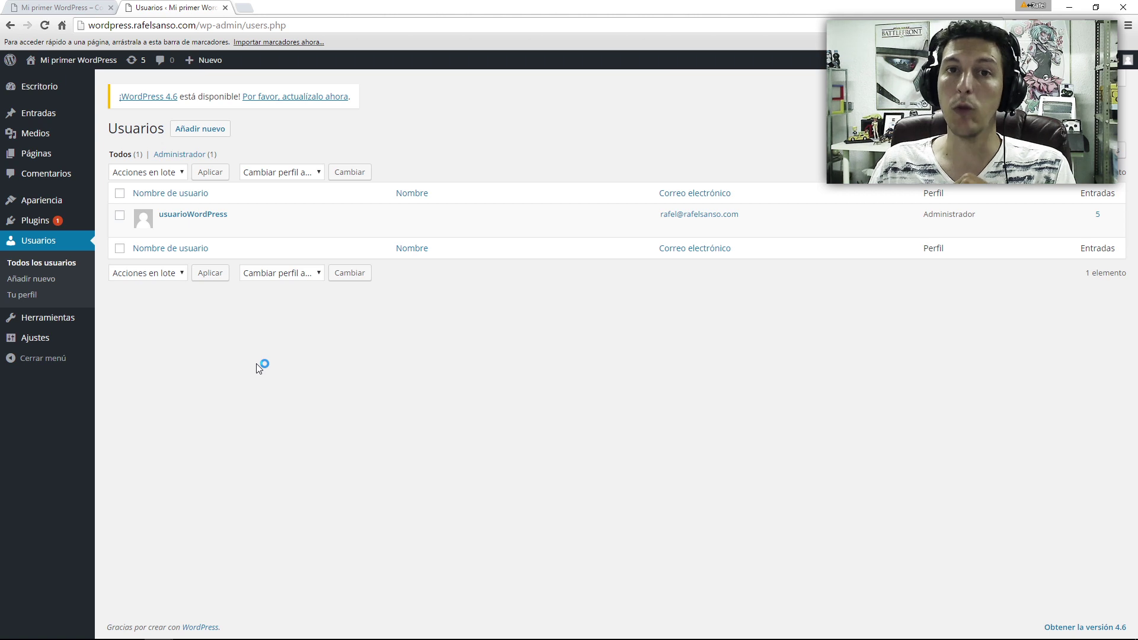
click(193, 215)
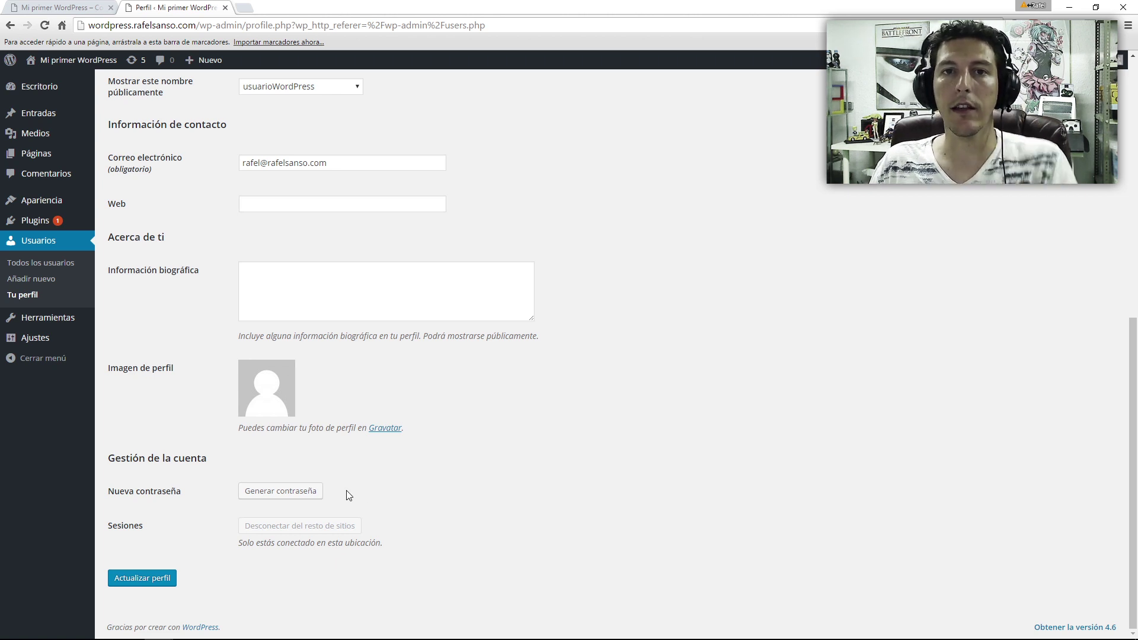
scroll(511, 178, up, 8)
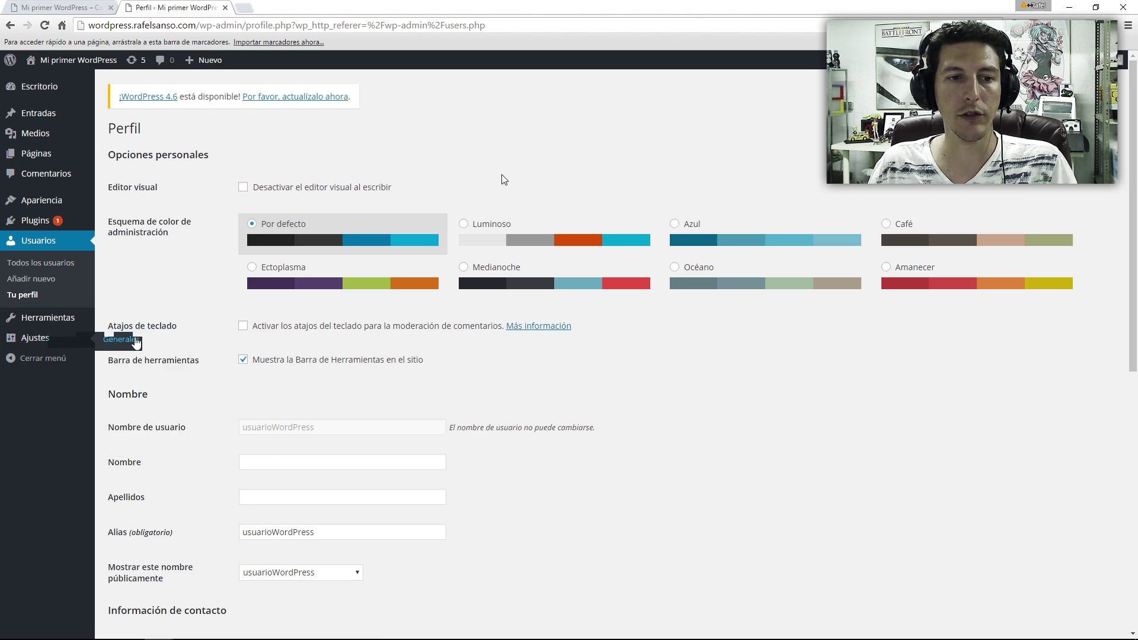
- Save permalinks as Nombre de la entrada (/%postname%/), then bring up the updates overview
mouse_move(89, 338)
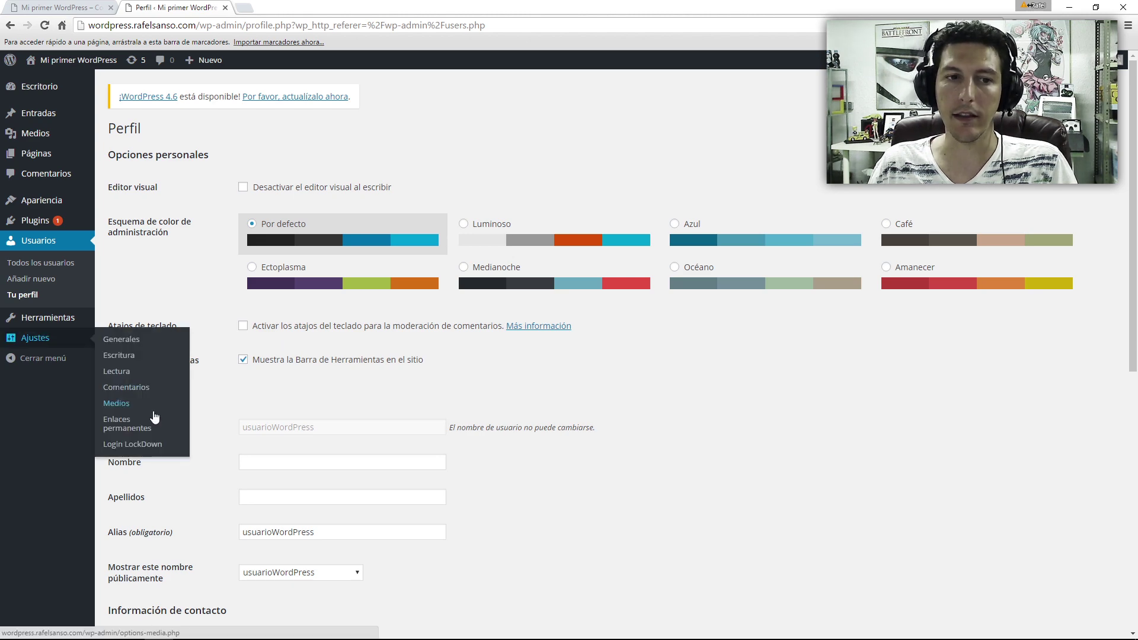
click(156, 423)
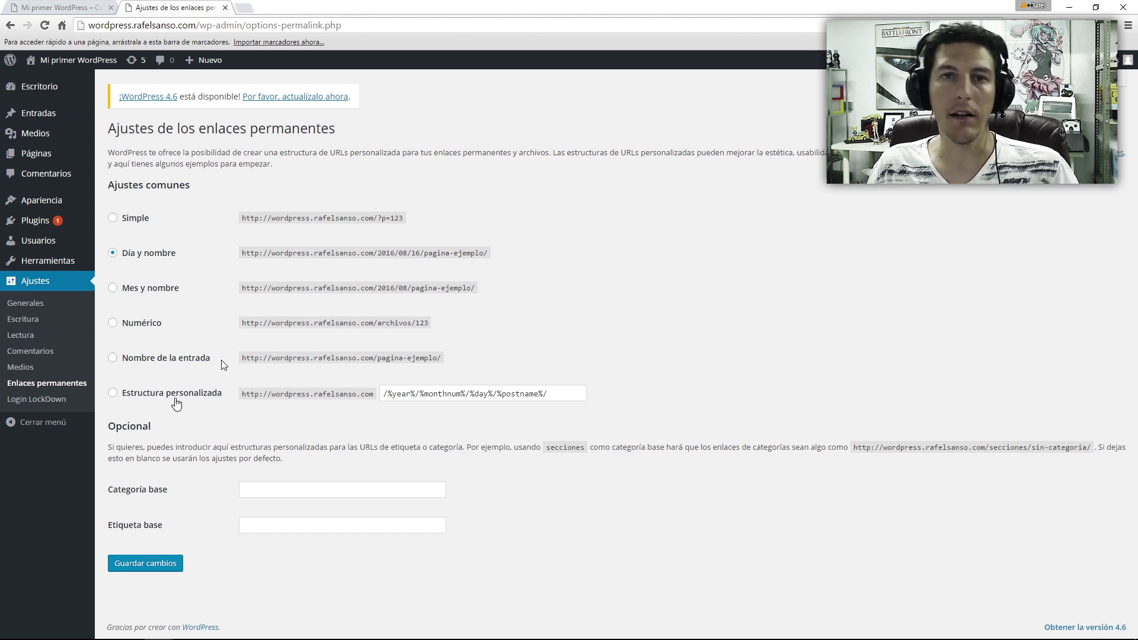
click(166, 357)
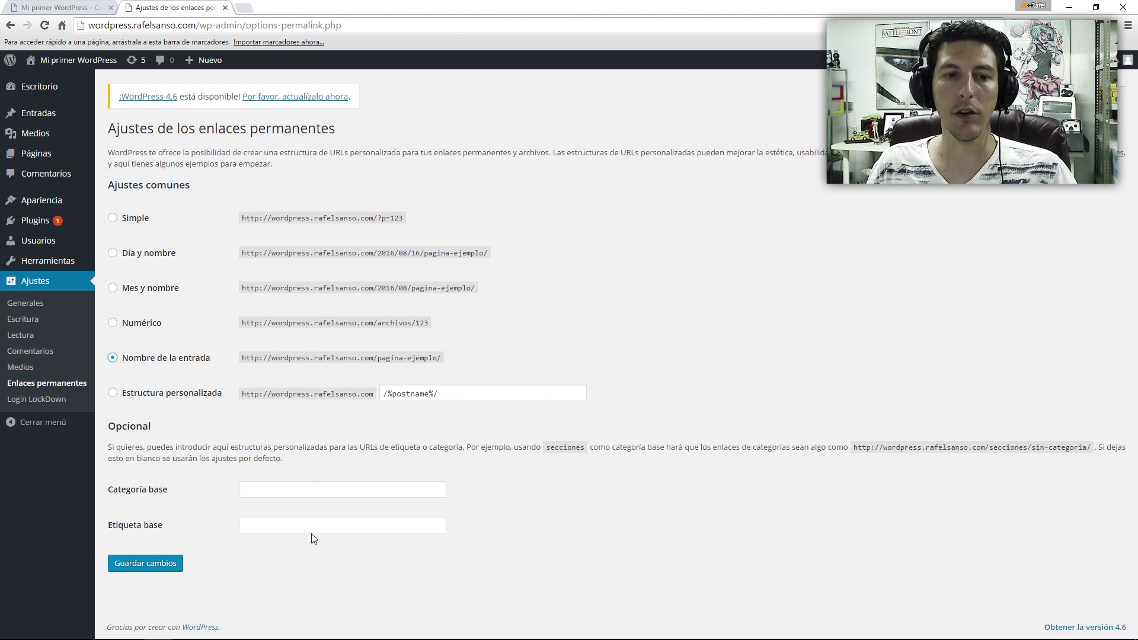
click(150, 565)
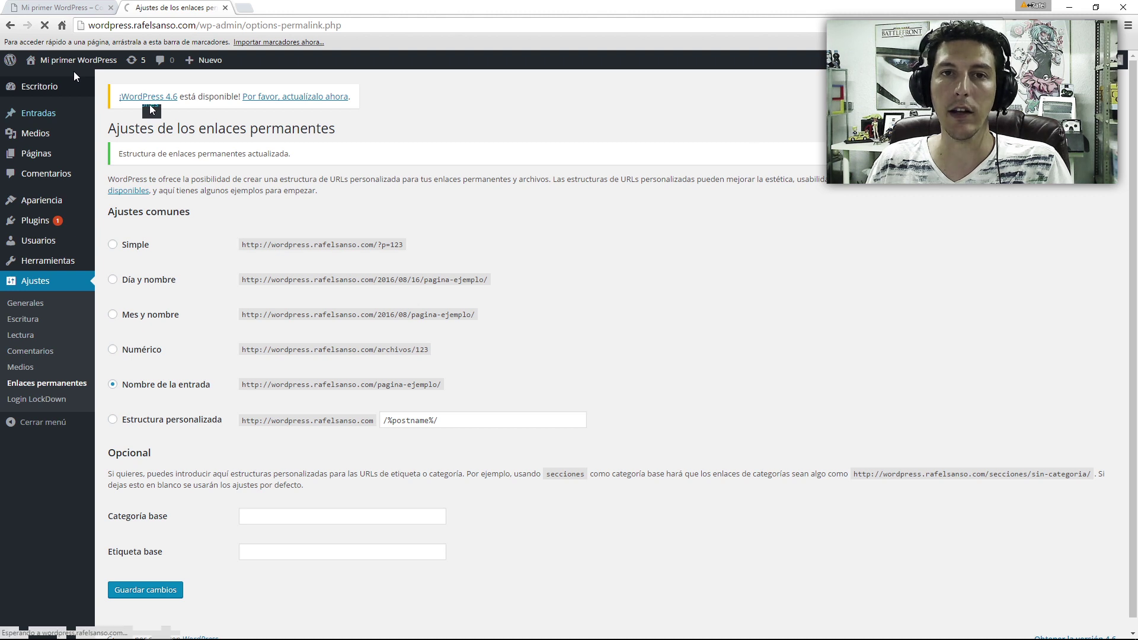
click(135, 60)
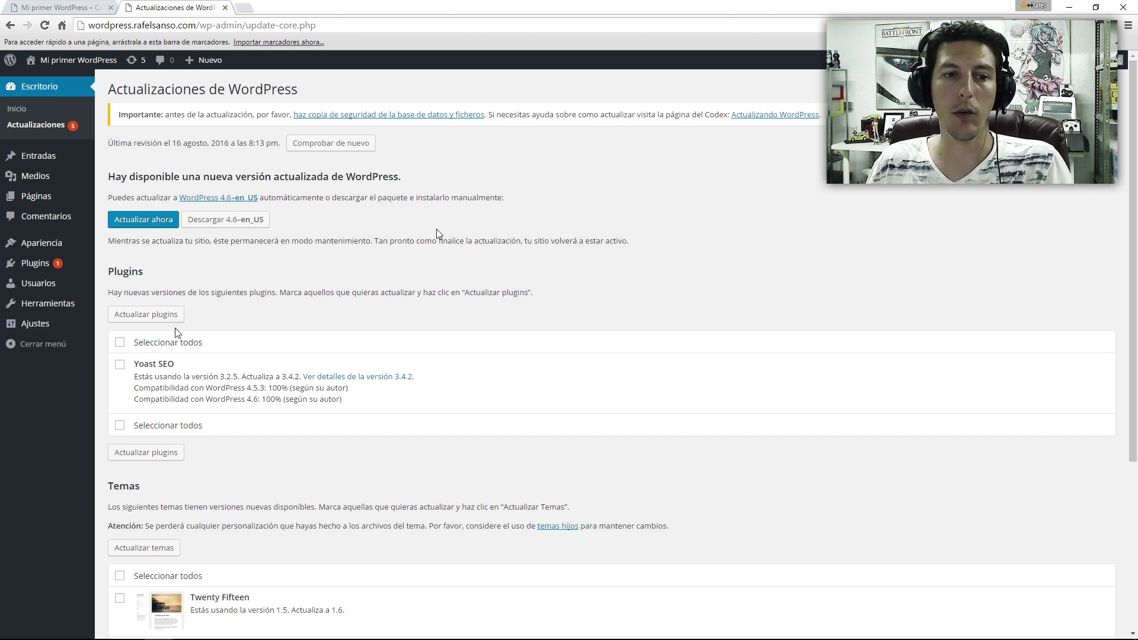
- Scroll through the pending plugin and theme updates, glancing briefly at the live site tab
scroll(253, 428, down, 4)
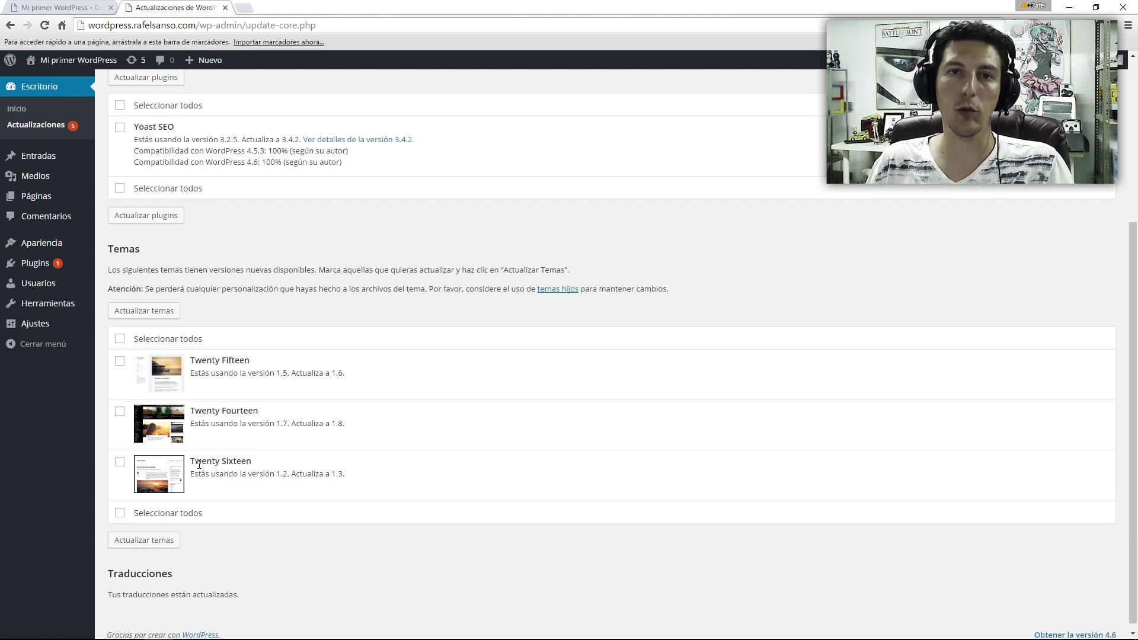
key(ctrl+shift+Tab)
scroll(140, 279, up, 1)
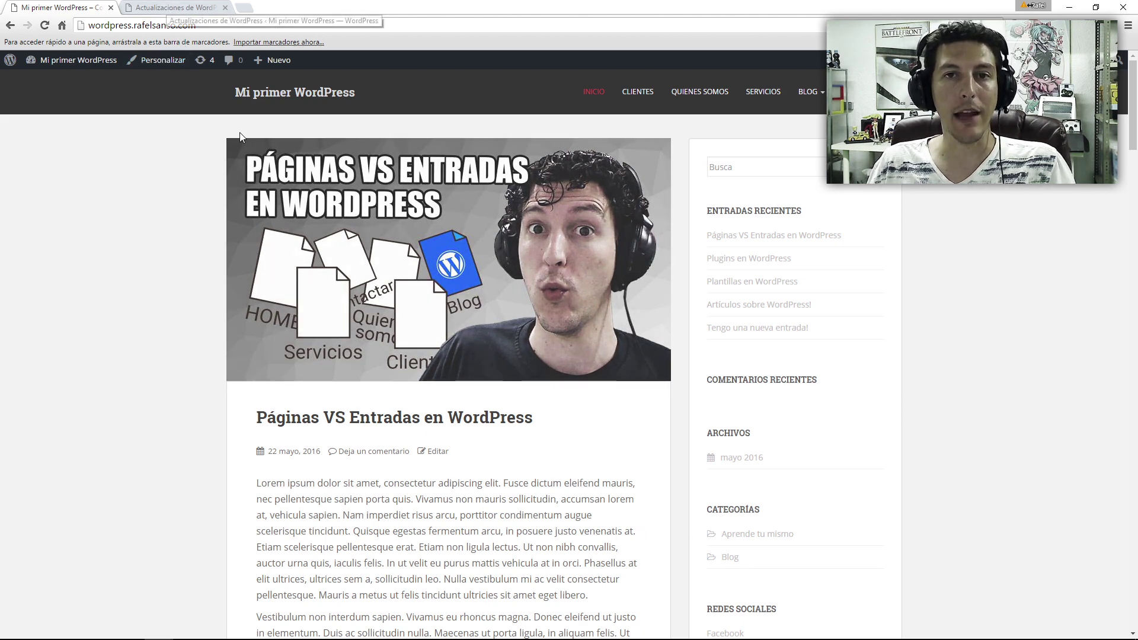
click(177, 8)
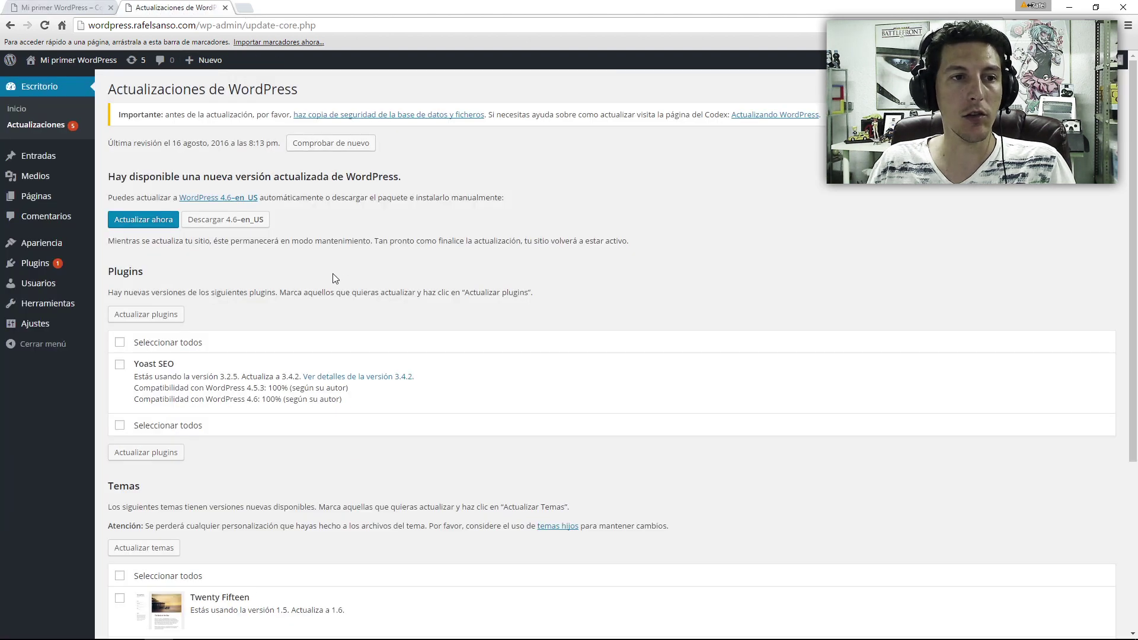
- Open Apariencia > Widgets and review the Barra Lateral widgets
mouse_move(52, 244)
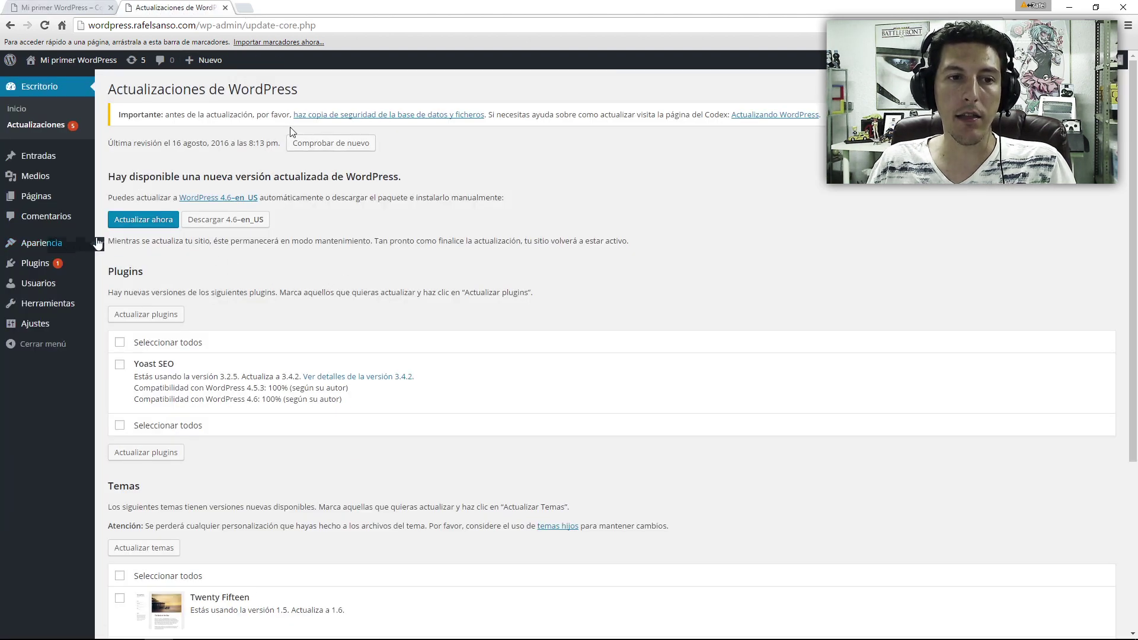
click(126, 279)
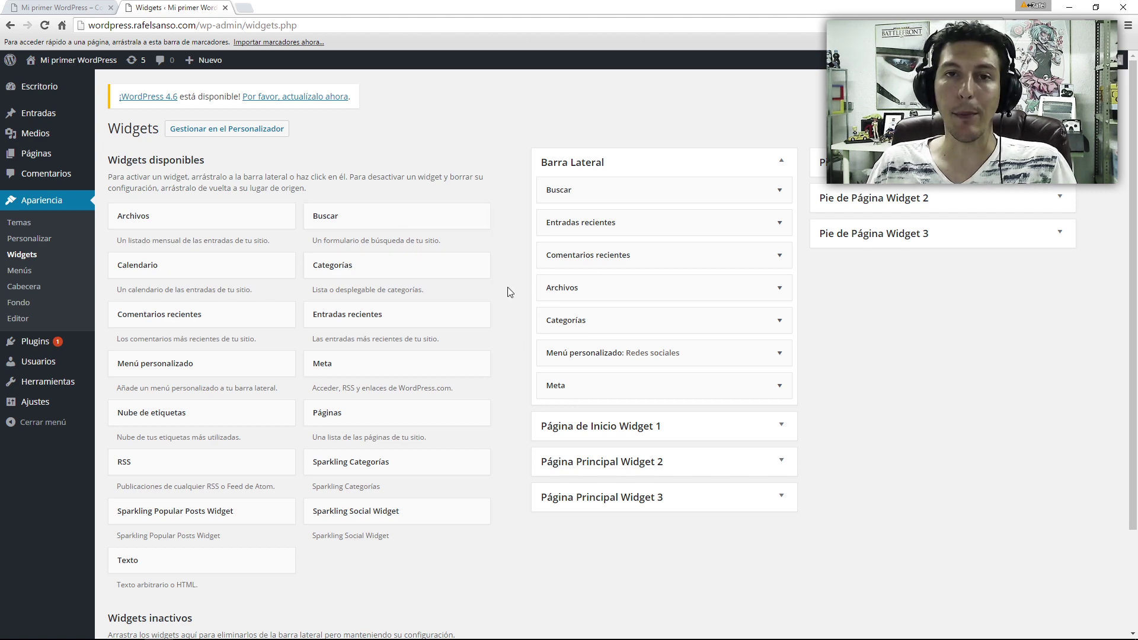
scroll(474, 492, down, 3)
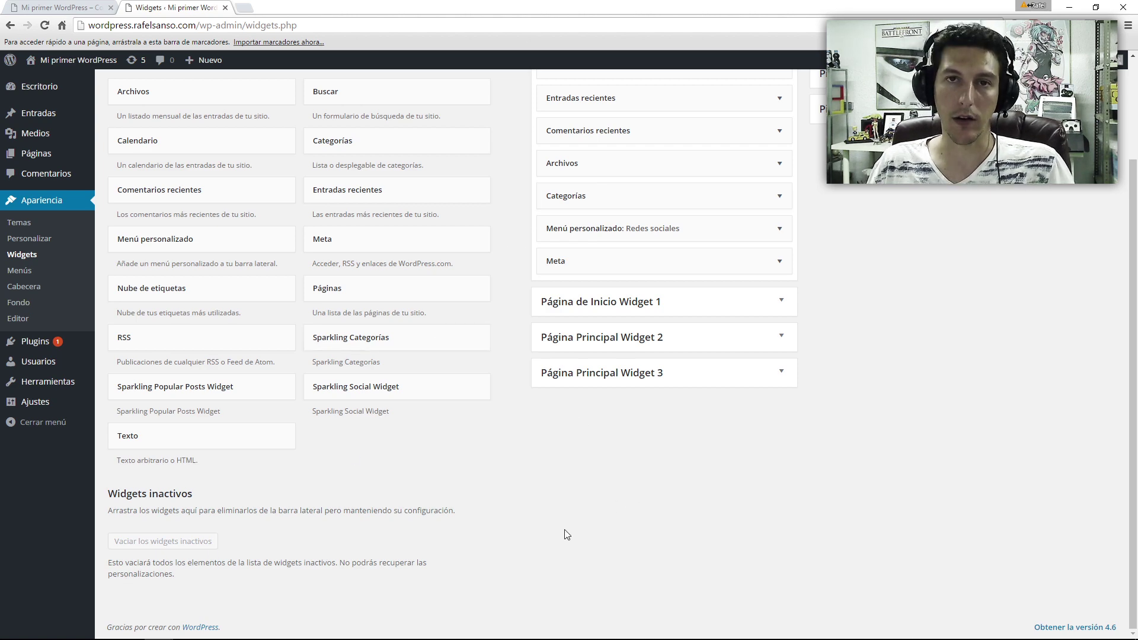
scroll(107, 565, up, 2)
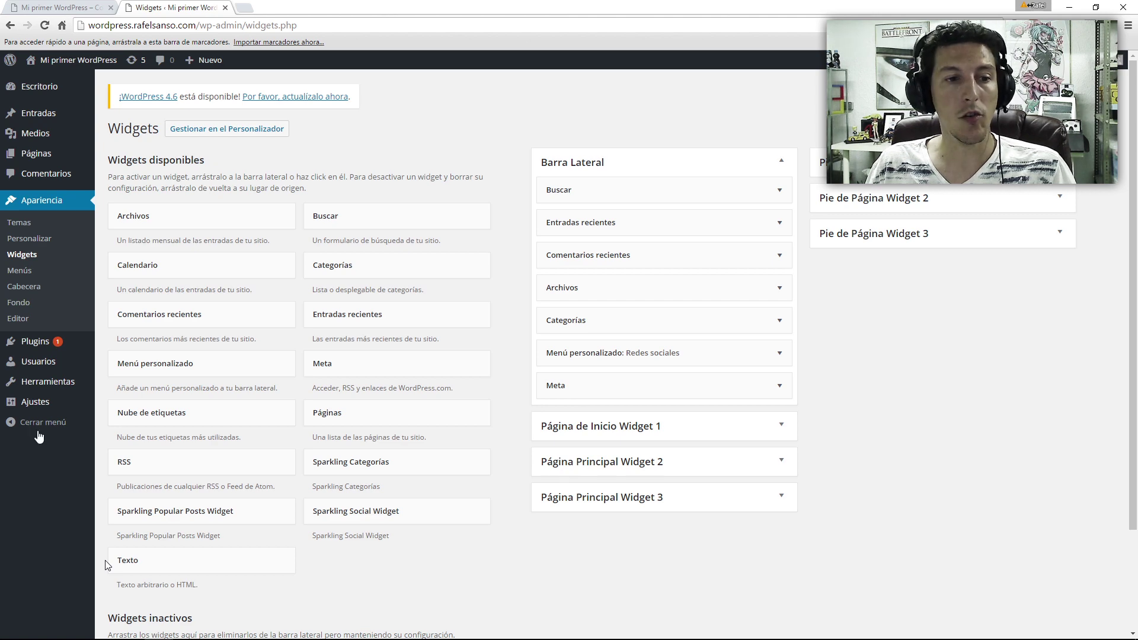
- In Ajustes > Lectura, leave Disuade a los motores de búsqueda unchecked, then view the live front page
mouse_move(41, 401)
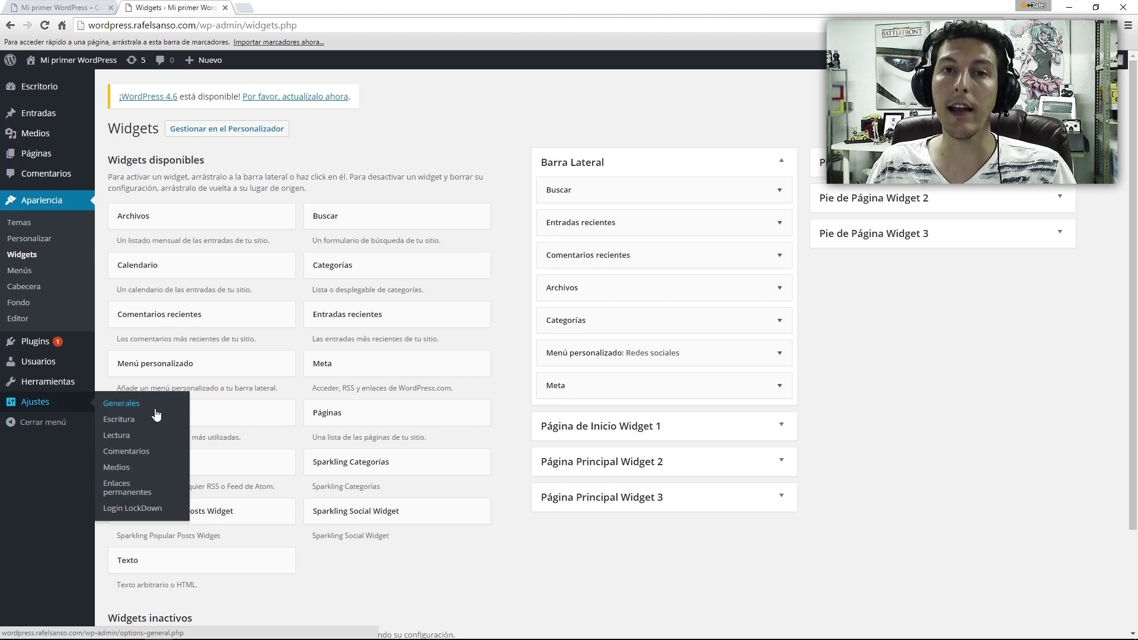
click(141, 436)
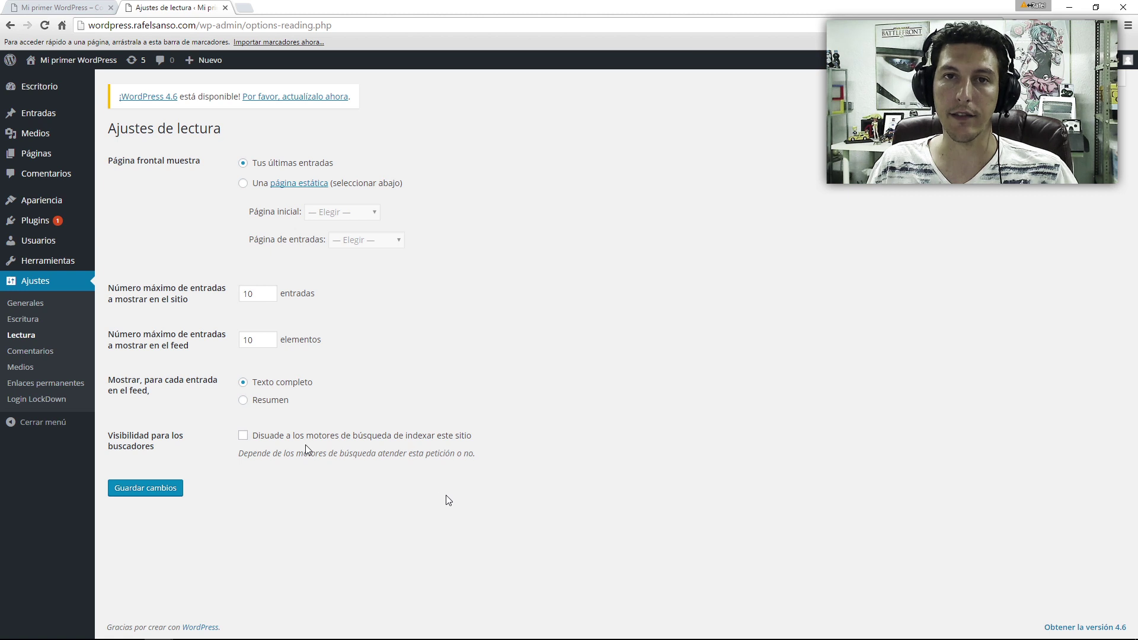
click(243, 436)
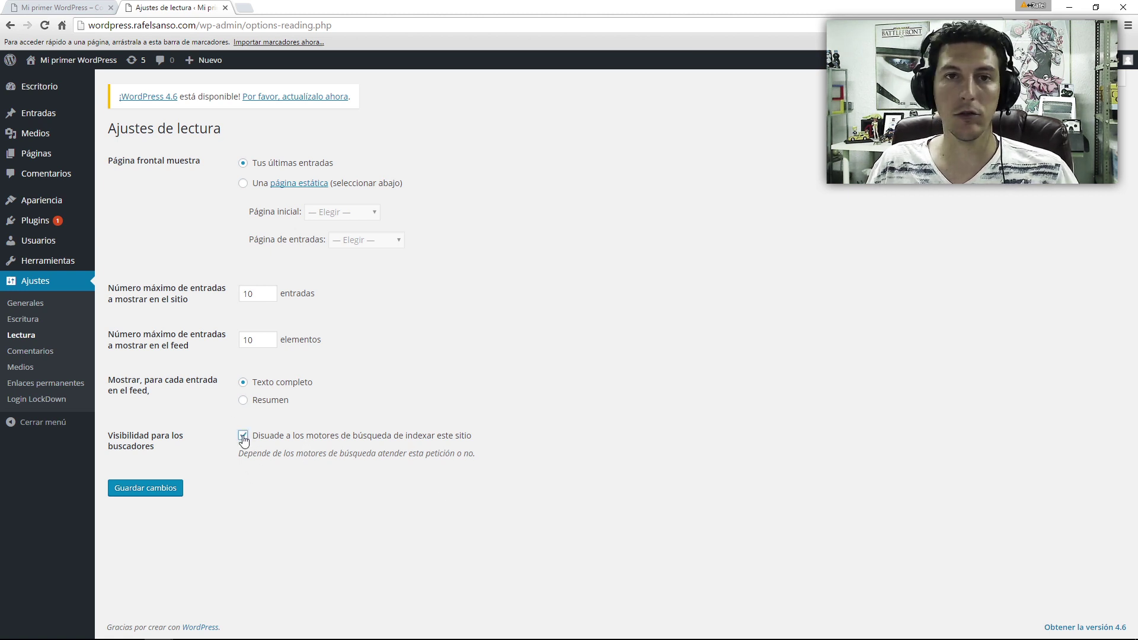
click(243, 435)
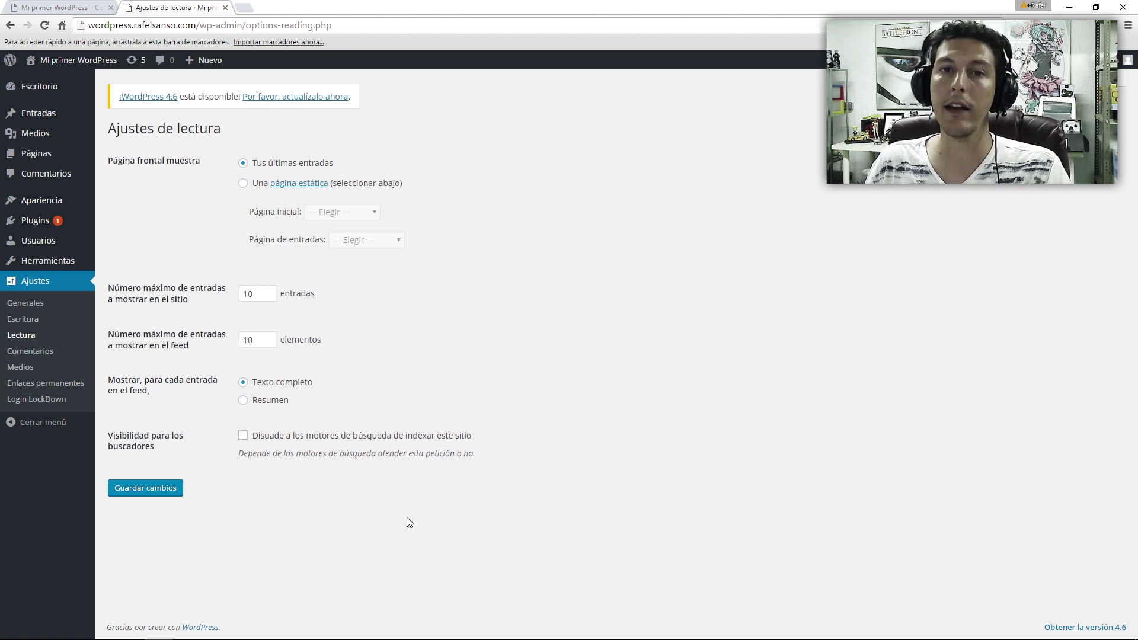
key(ctrl+shift+Tab)
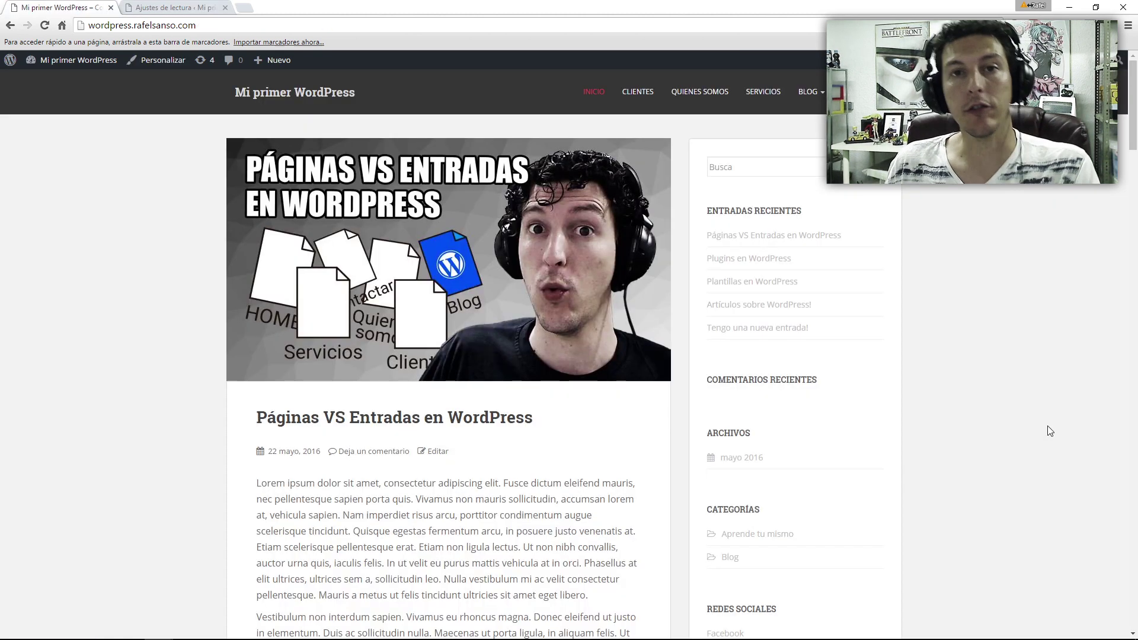